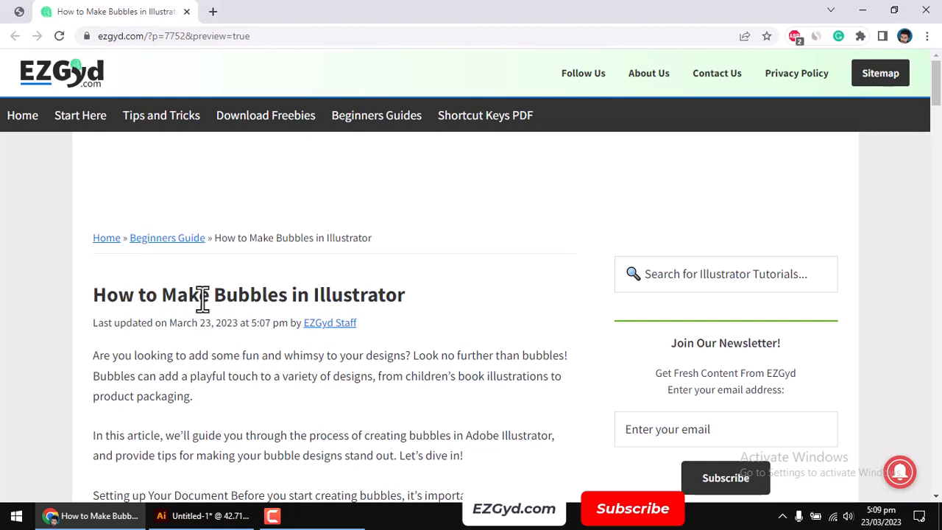
# Step: Switch to Illustrator and draw a 1366 × 768 px rectangle covering the whole artboard, filled with light blue
pyautogui.click(217, 516)
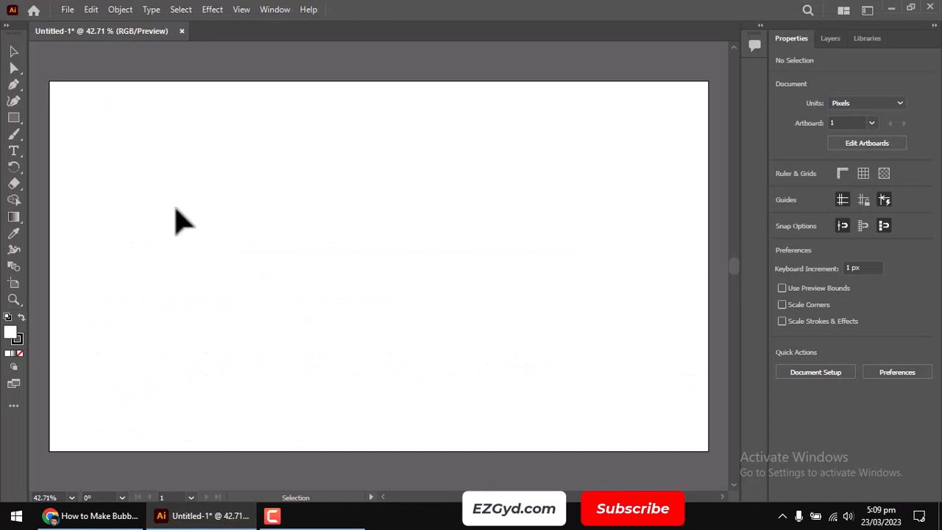
pyautogui.click(15, 117)
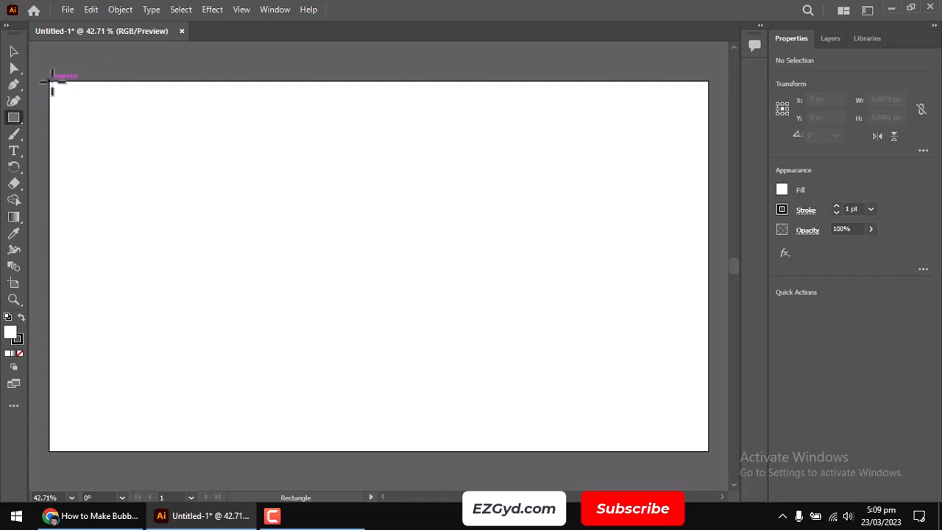
pyautogui.moveTo(52, 83); pyautogui.dragTo(709, 450)
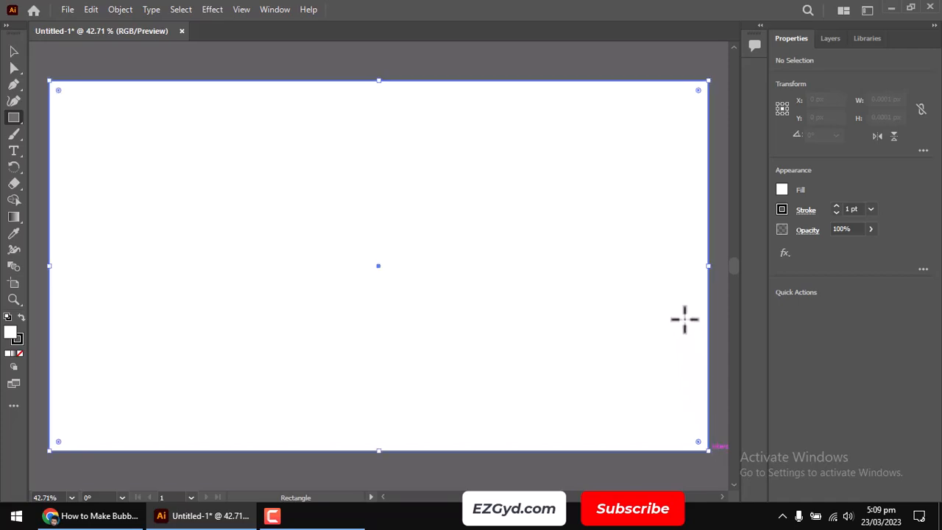
pyautogui.click(780, 187)
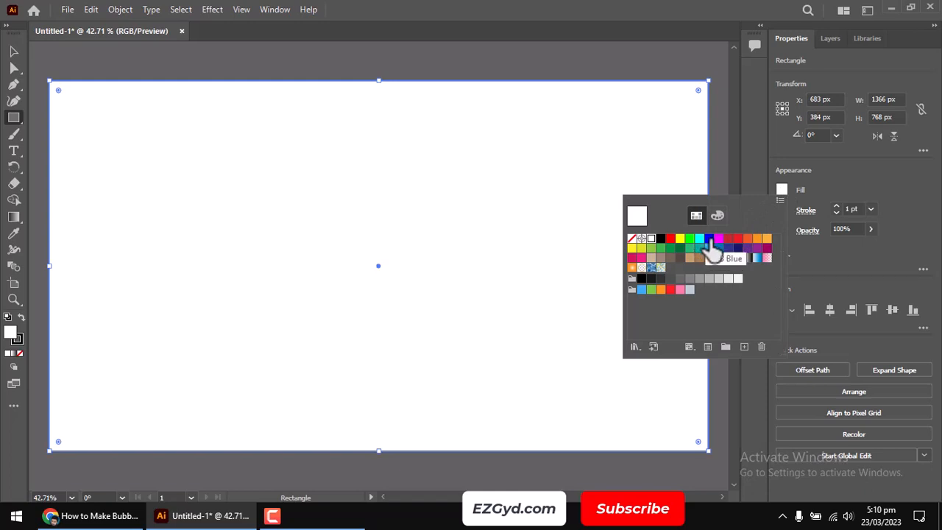
pyautogui.click(710, 249)
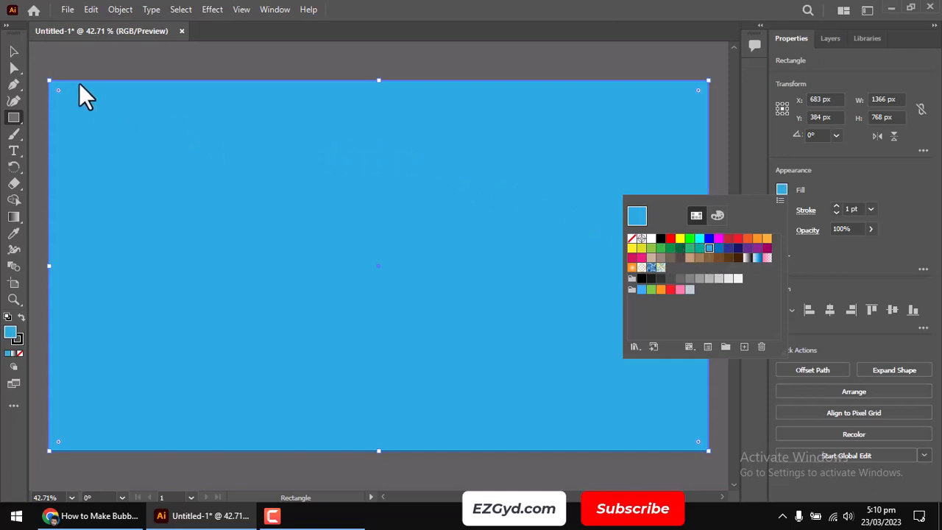
# Step: Lock the blue background rectangle
pyautogui.click(109, 8)
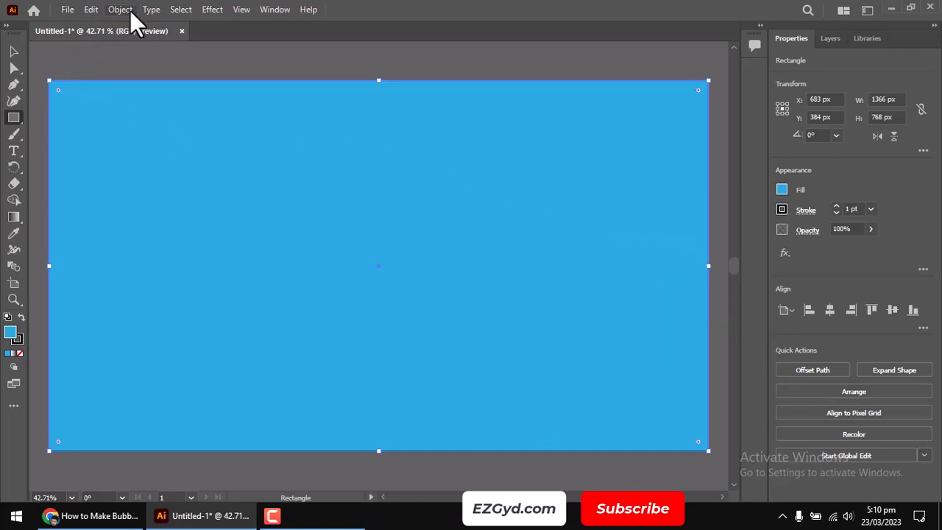
pyautogui.click(121, 10)
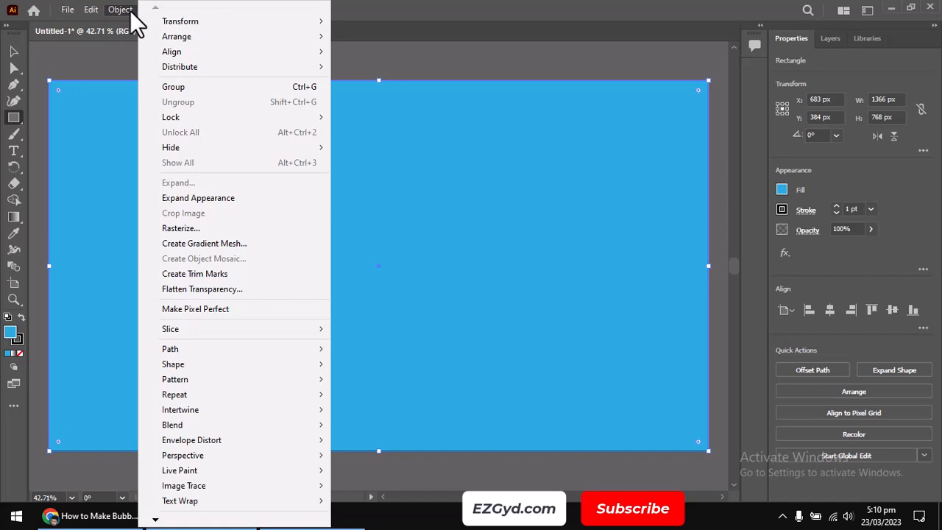
pyautogui.moveTo(176, 111)
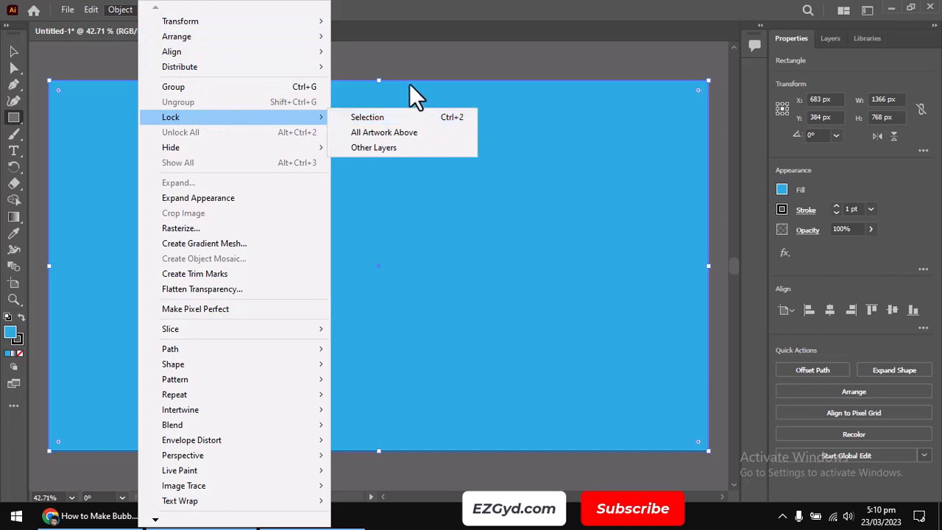
pyautogui.click(387, 118)
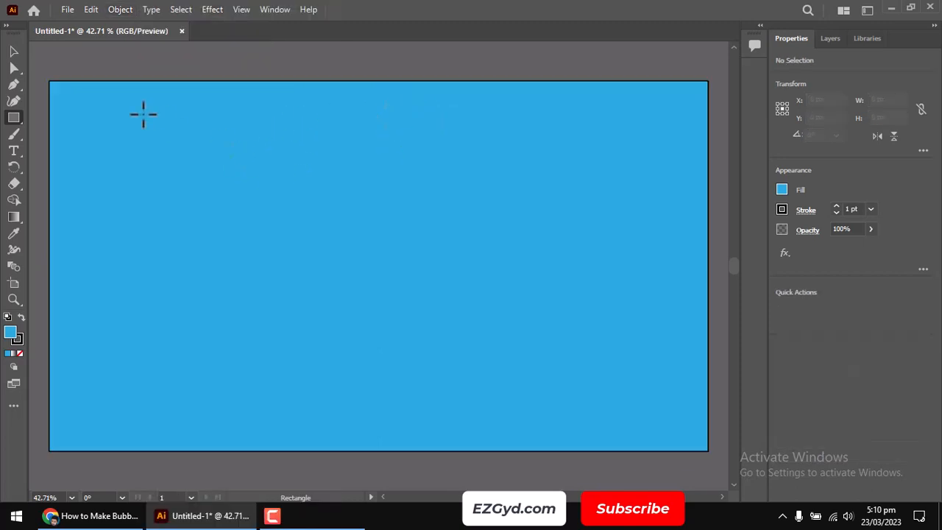
# Step: Draw a circle about 361 px in diameter on the blue background and remove its stroke
pyautogui.rightClick(14, 117)
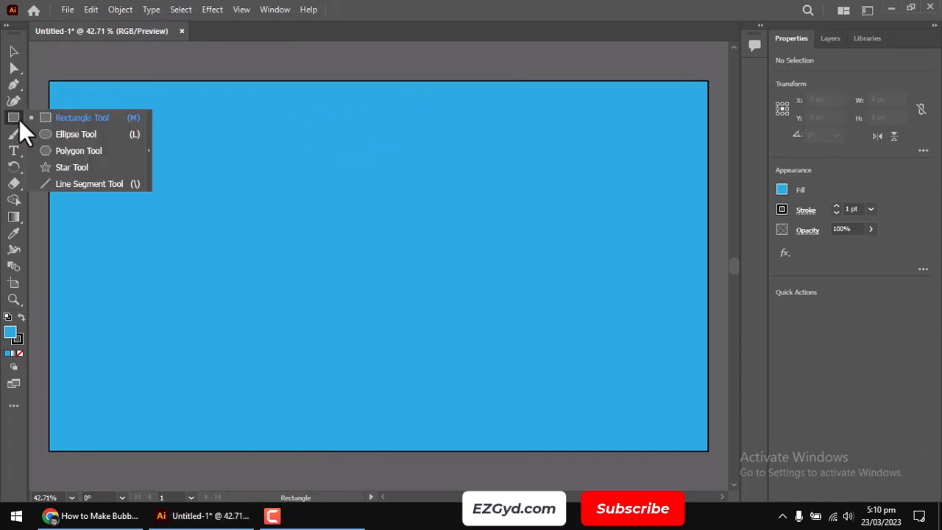
pyautogui.click(95, 134)
pyautogui.moveTo(184, 160); pyautogui.dragTo(358, 318)
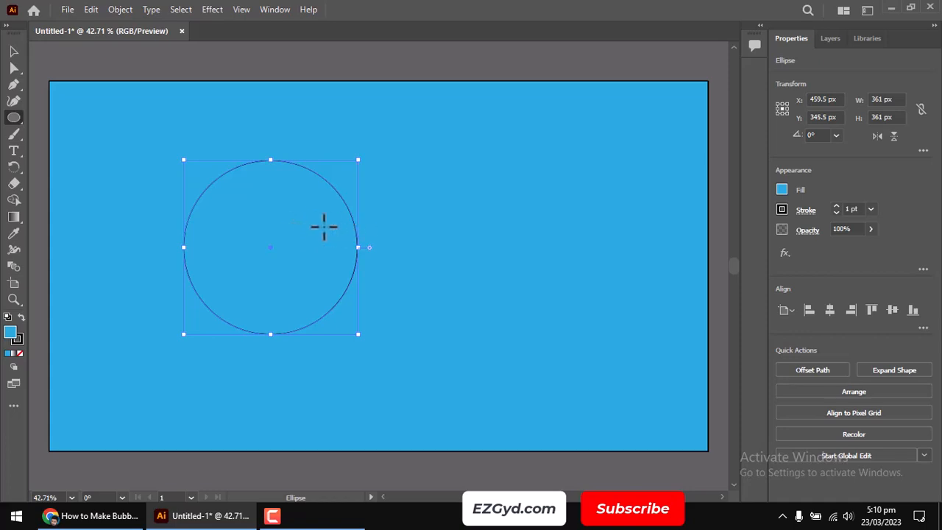
pyautogui.click(835, 212)
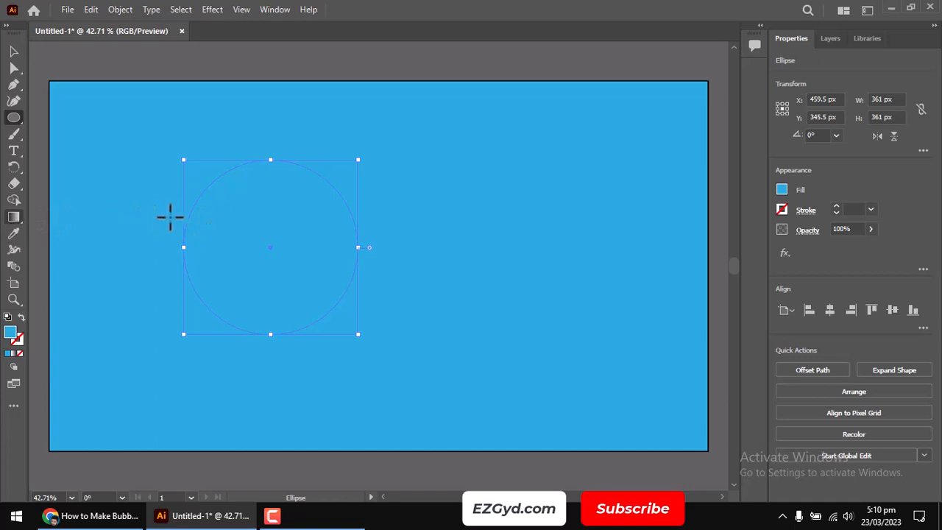
# Step: Apply a radial gradient to the circle and set its centre colour stop to the blue sampled from the background
pyautogui.doubleClick(14, 217)
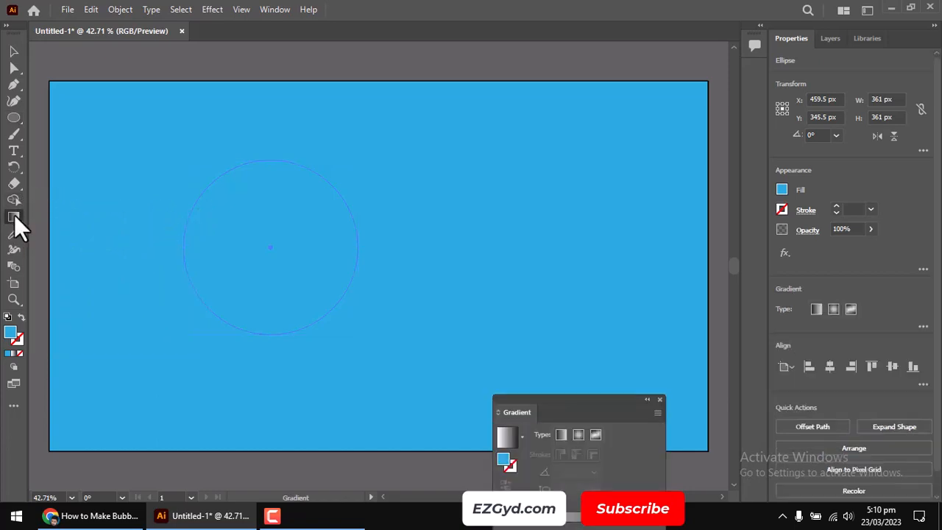
pyautogui.moveTo(584, 398); pyautogui.dragTo(501, 165)
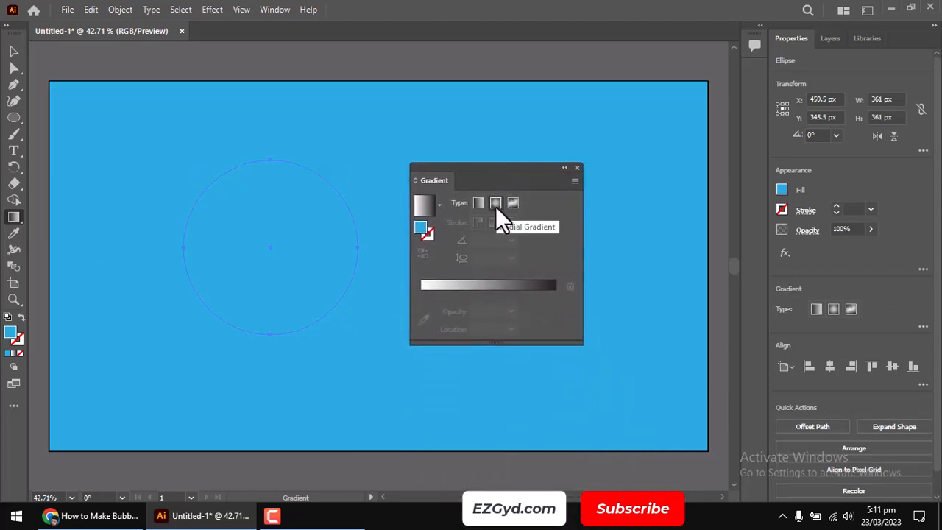
pyautogui.click(495, 205)
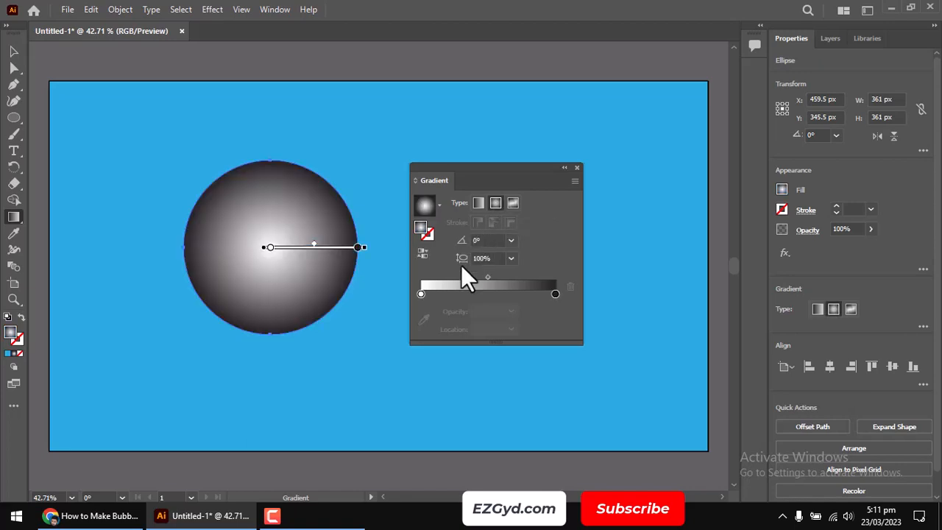
pyautogui.click(419, 293)
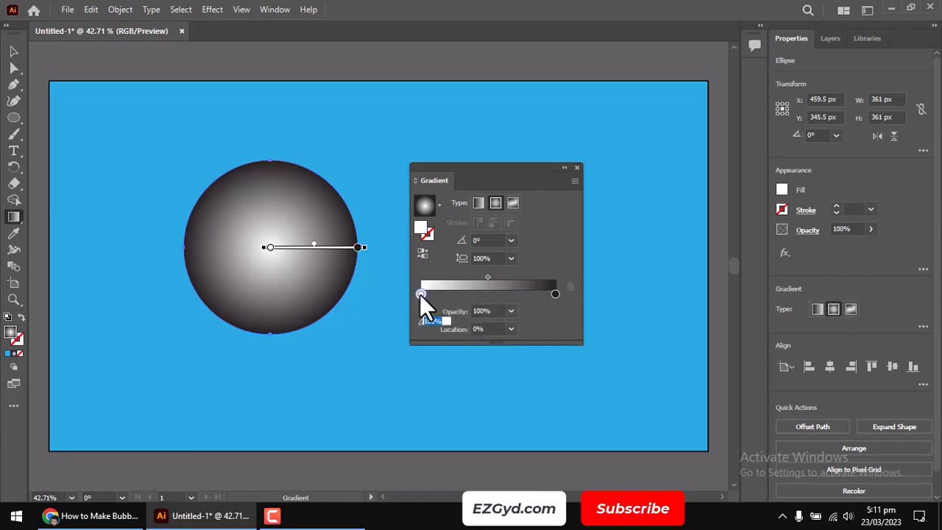
pyautogui.doubleClick(419, 294)
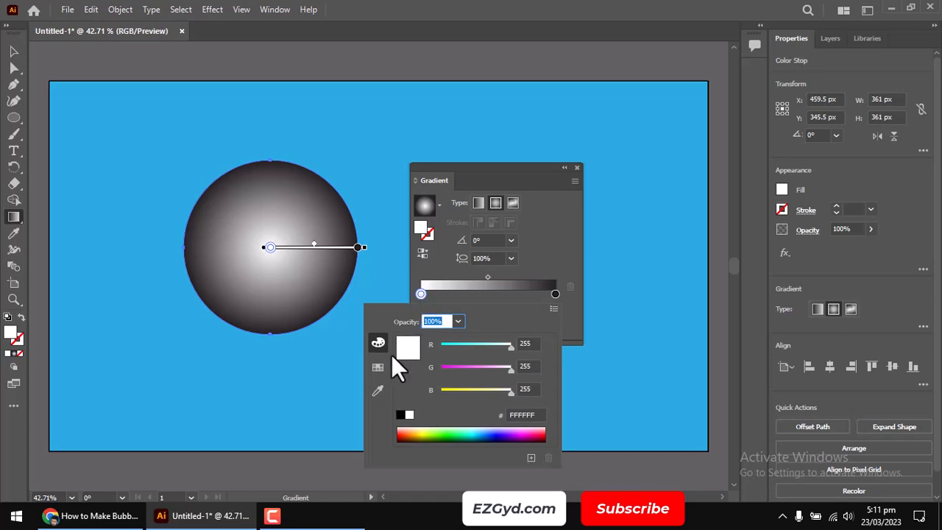
pyautogui.click(377, 392)
pyautogui.click(312, 378)
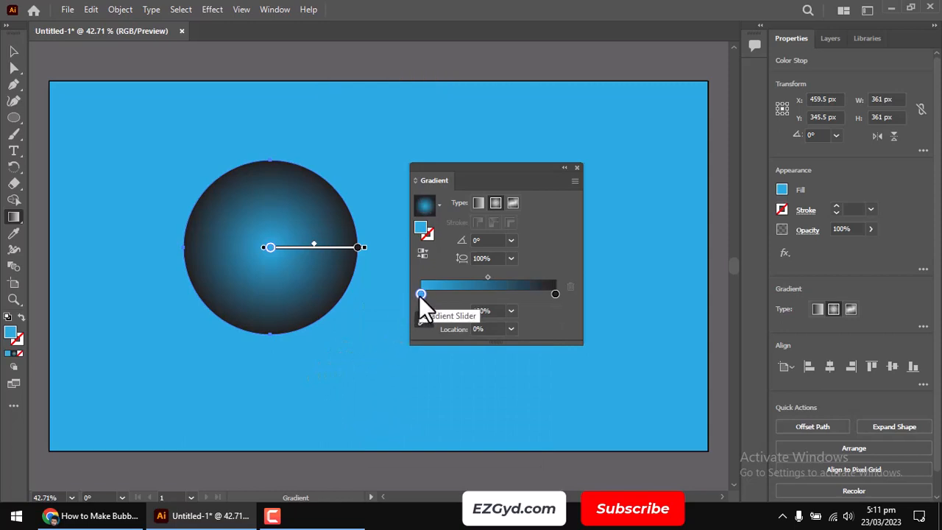
# Step: Set the gradient's outer colour stop to white and shift the gradient midpoint to the 87% location
pyautogui.doubleClick(554, 294)
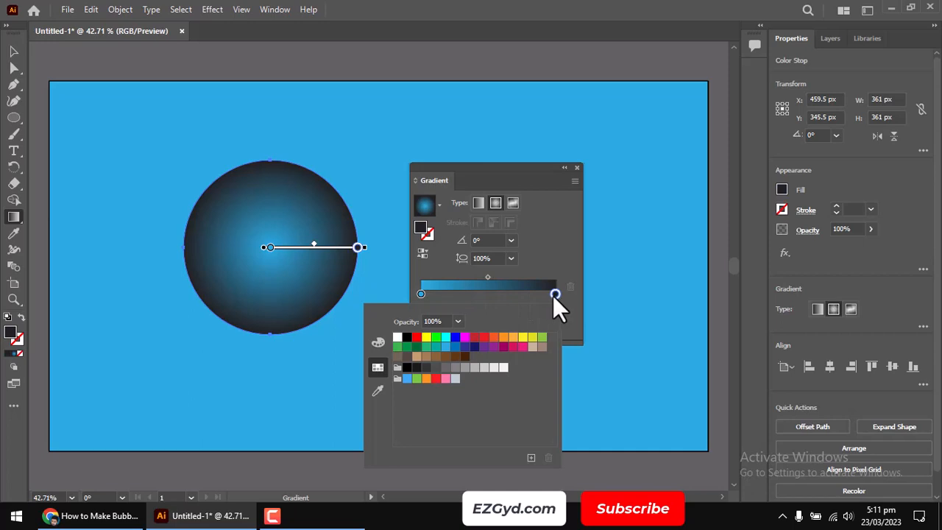
pyautogui.click(398, 337)
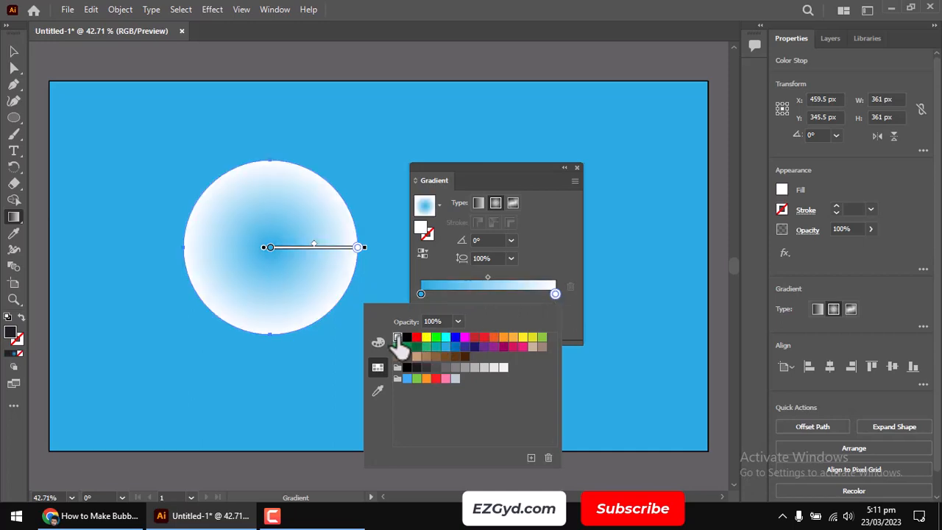
pyautogui.click(518, 176)
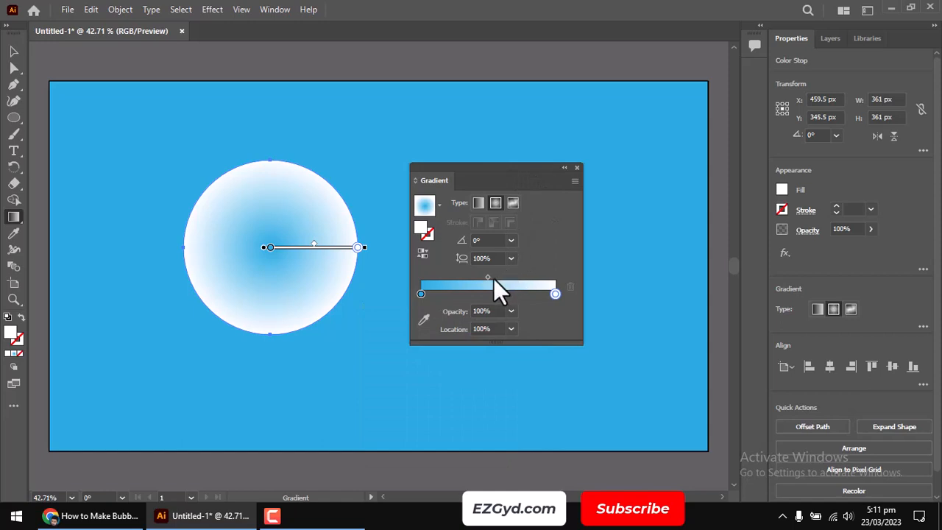
pyautogui.moveTo(488, 278); pyautogui.dragTo(557, 282)
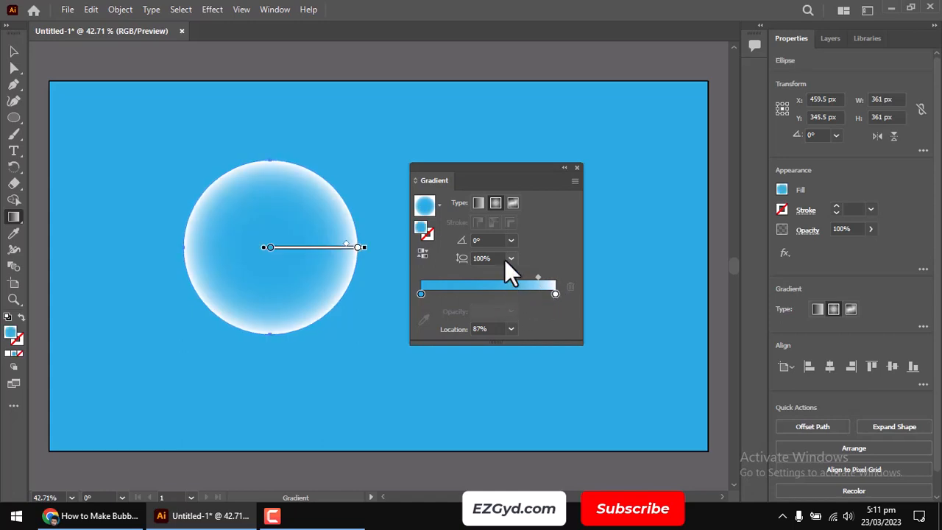
pyautogui.click(578, 168)
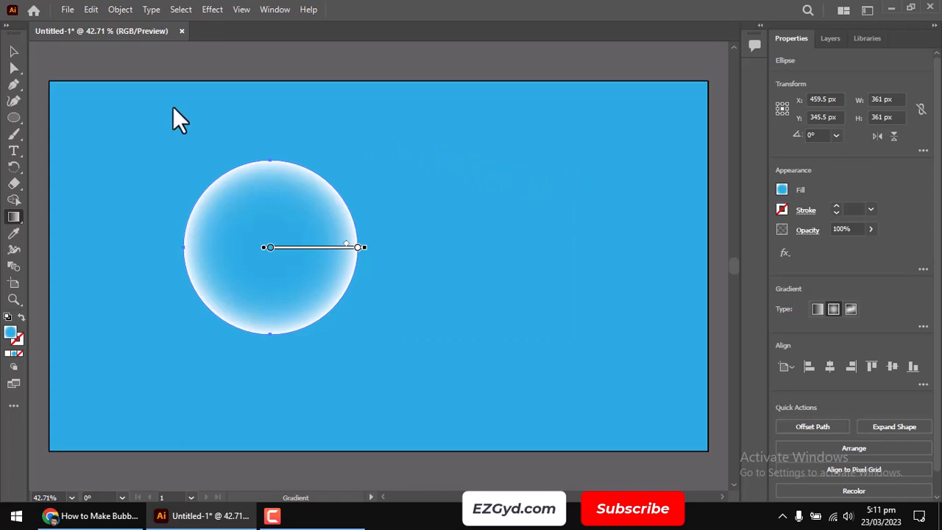
# Step: Move the bubble to about X 328.5 px and place a duplicate beside it at about X 841.5, Y 272.5 px
pyautogui.click(16, 51)
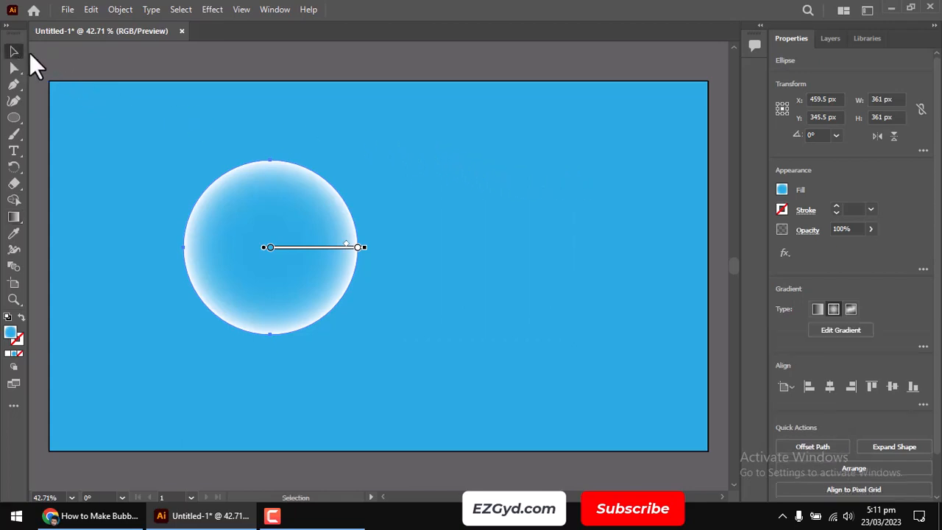
pyautogui.click(105, 63)
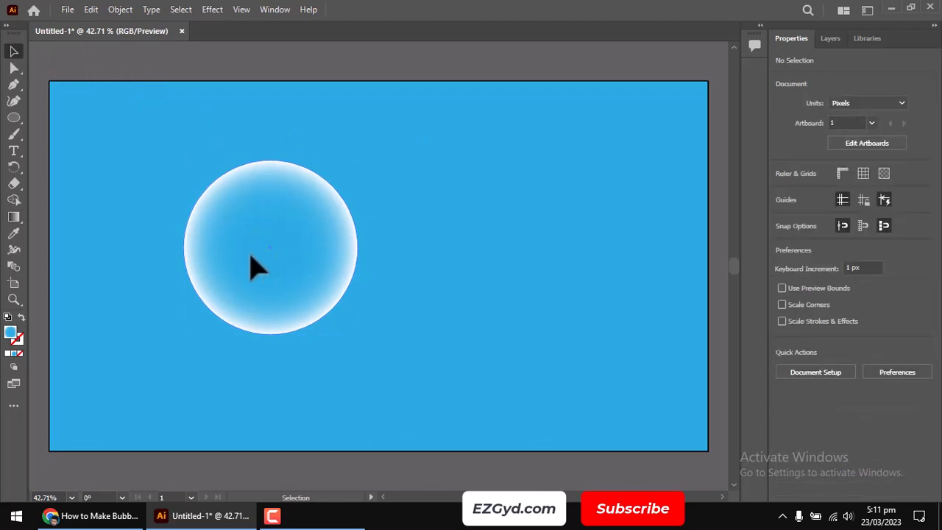
pyautogui.moveTo(251, 253); pyautogui.dragTo(194, 272)
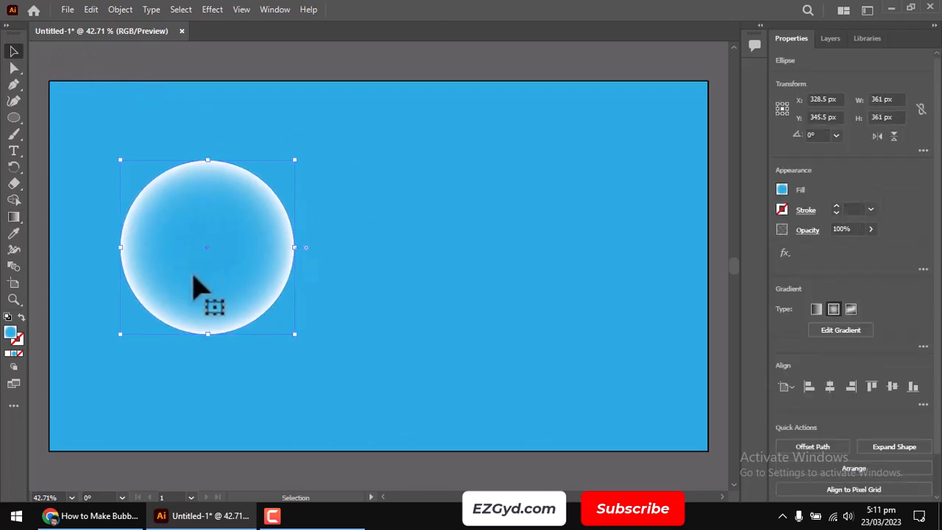
pyautogui.moveTo(182, 274); pyautogui.dragTo(426, 269)
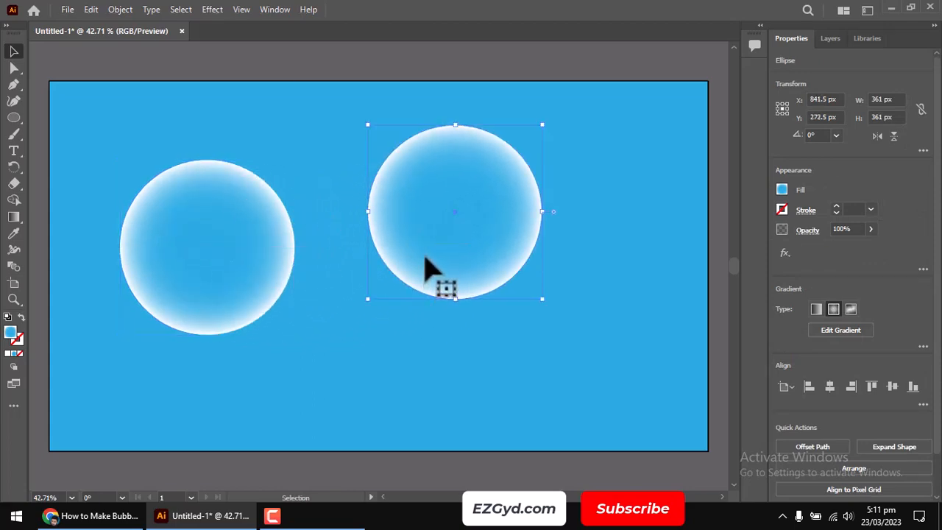
# Step: Fill the duplicate circle with solid white
pyautogui.click(781, 189)
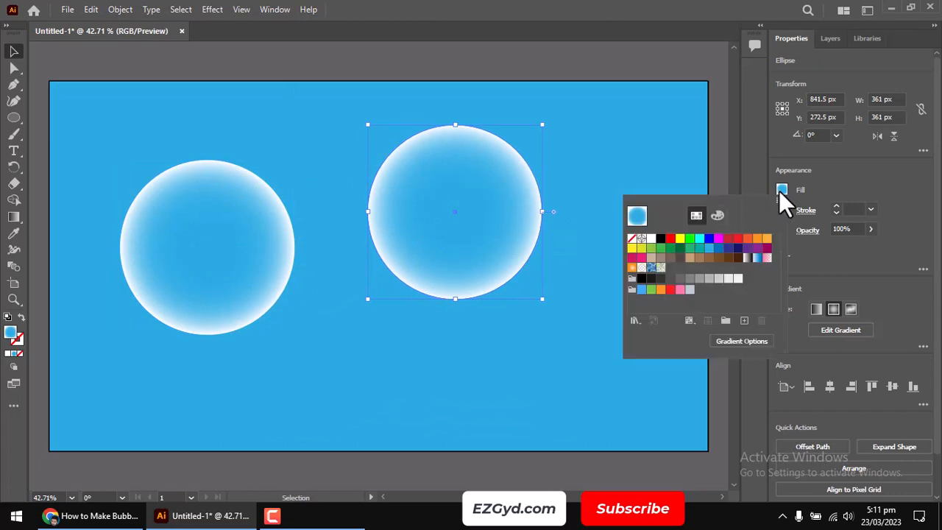
pyautogui.click(651, 238)
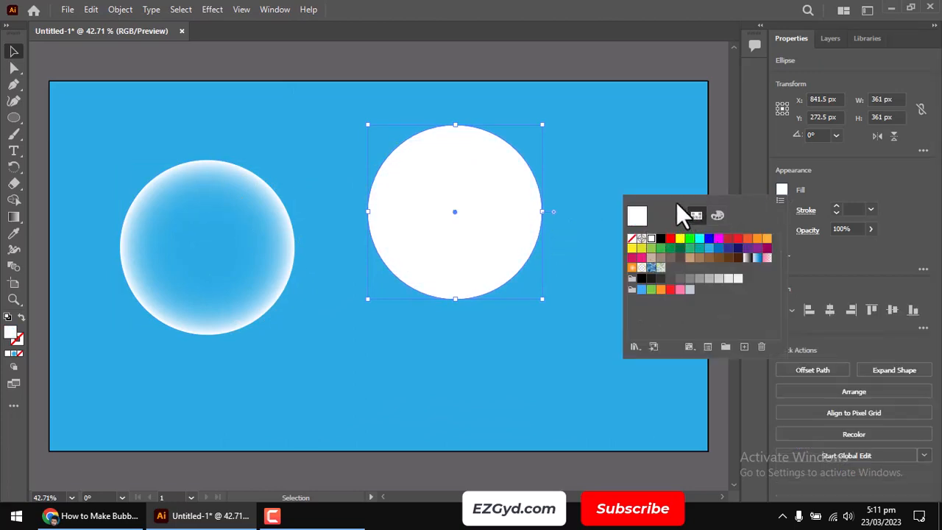
pyautogui.click(14, 51)
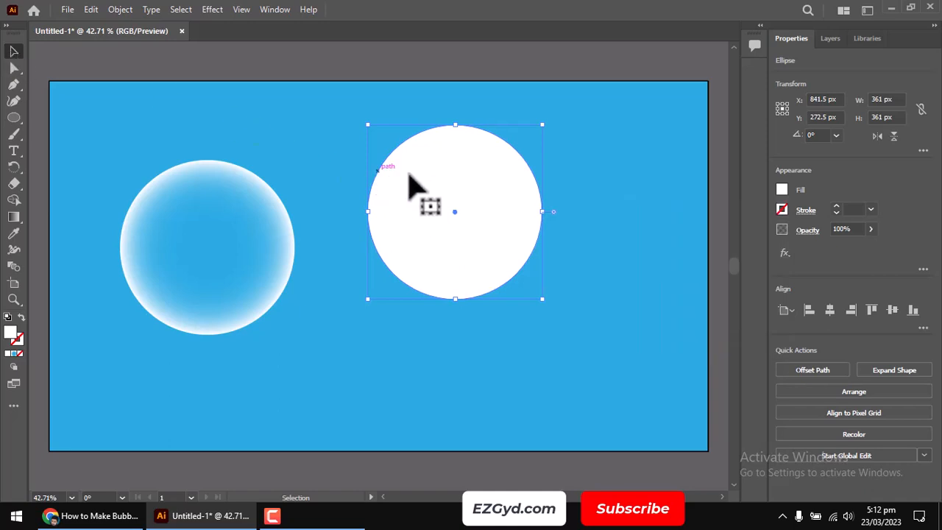
# Step: Copy the white circle, paste the copy in front of the original, and select only the front copy
pyautogui.click(90, 11)
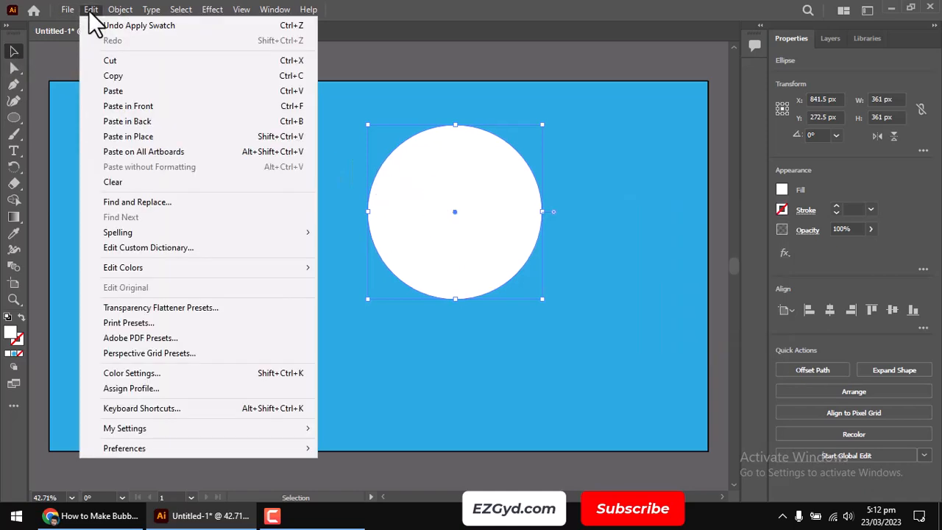
pyautogui.click(114, 76)
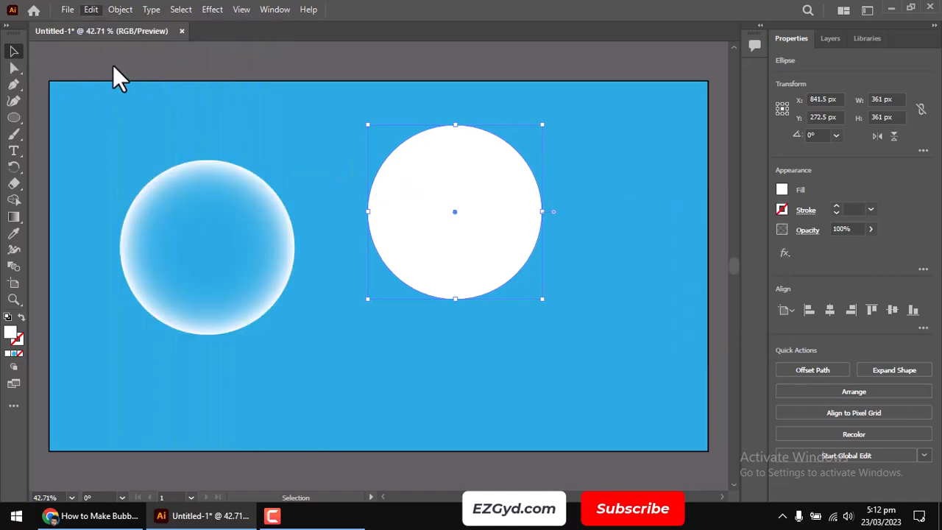
pyautogui.click(93, 9)
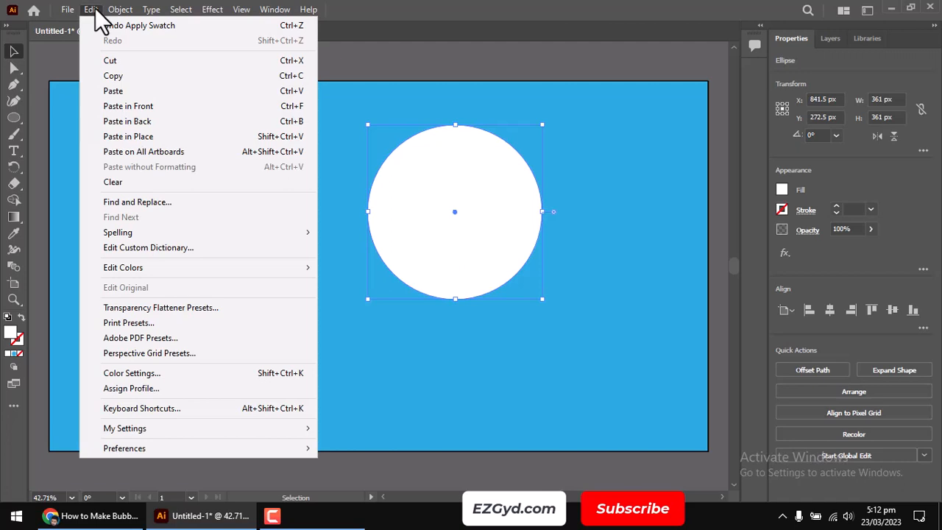
pyautogui.click(124, 105)
pyautogui.click(394, 71)
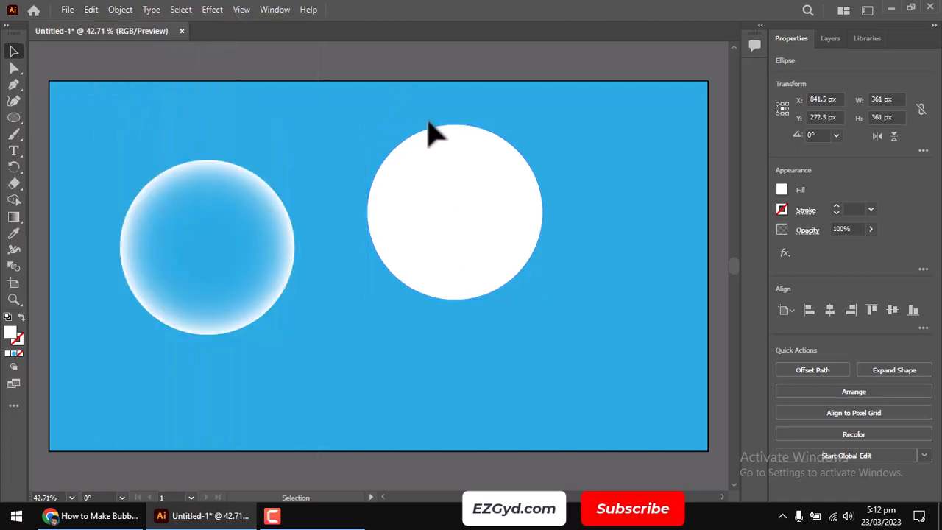
pyautogui.click(458, 203)
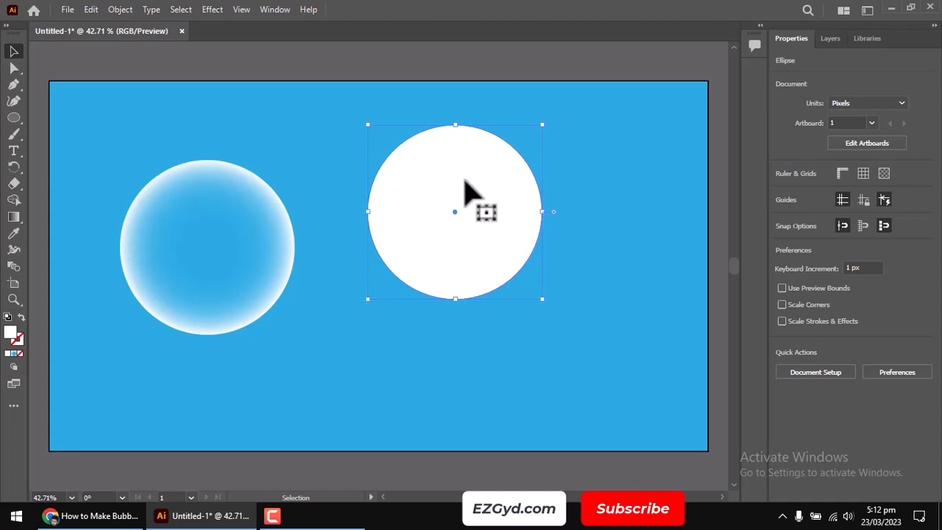
# Step: Offset the front white circle to about X 878.5, Y 301.5 px and give it a 1 pt stroke
pyautogui.click(831, 39)
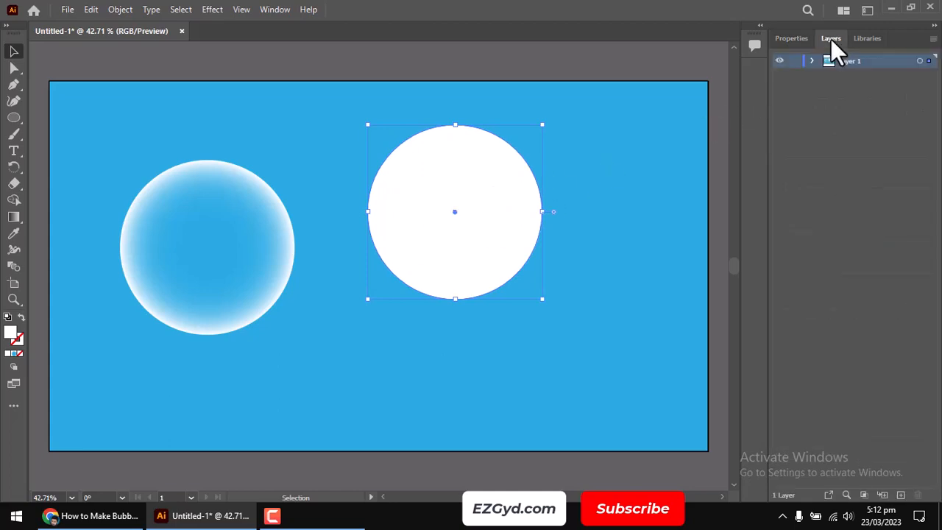
pyautogui.click(811, 61)
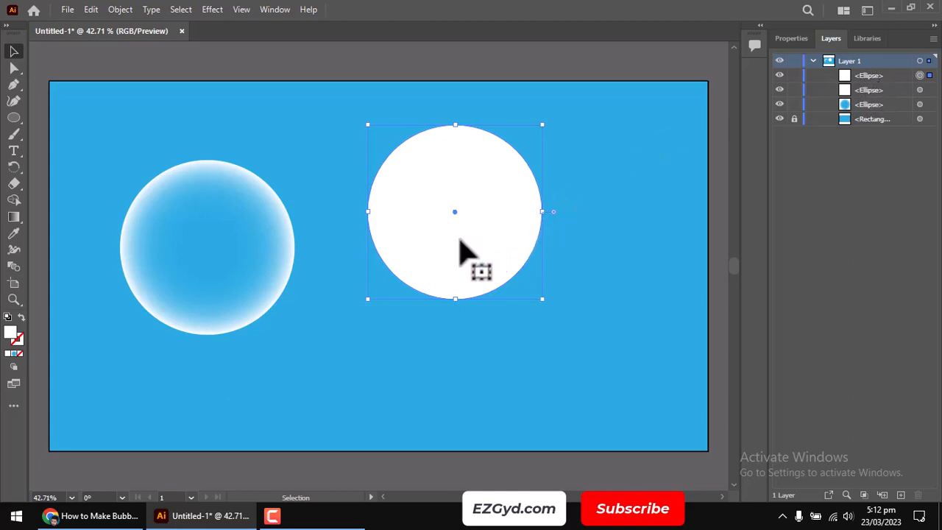
pyautogui.moveTo(459, 241); pyautogui.dragTo(471, 251)
pyautogui.click(793, 39)
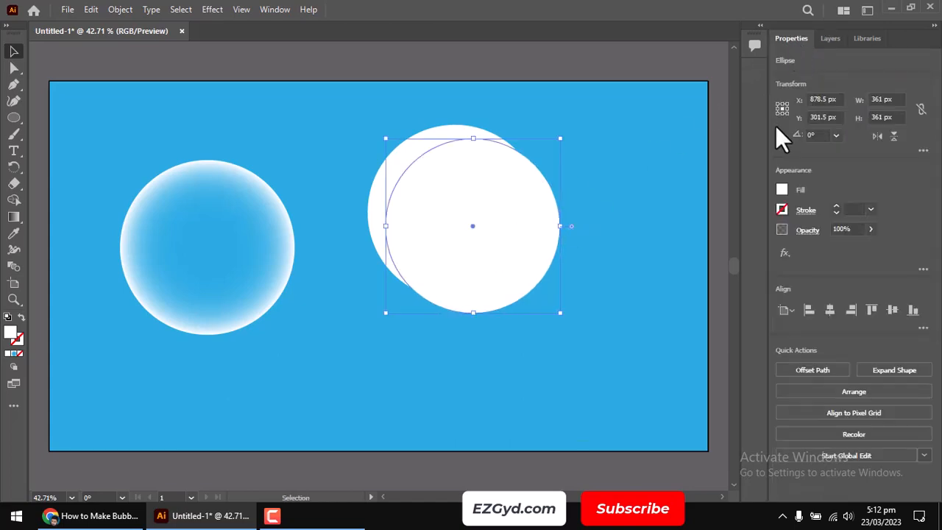
pyautogui.click(837, 207)
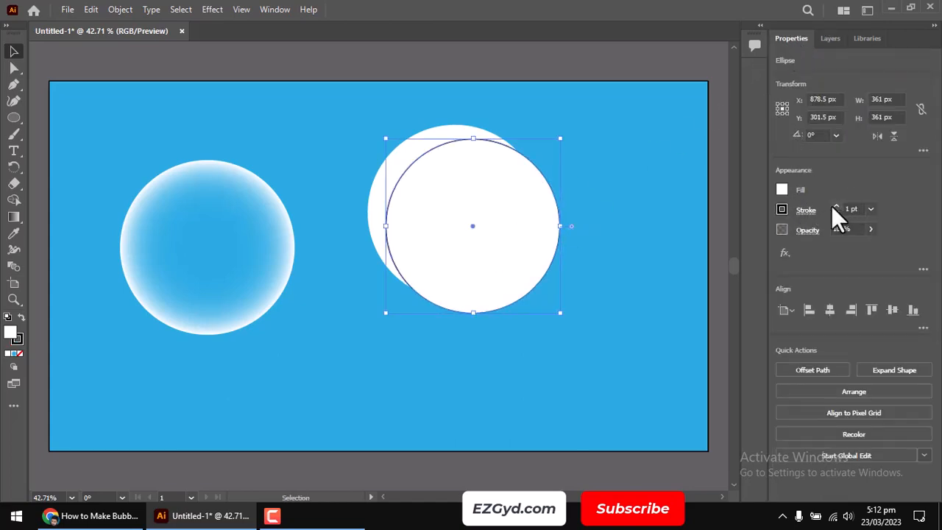
pyautogui.click(572, 138)
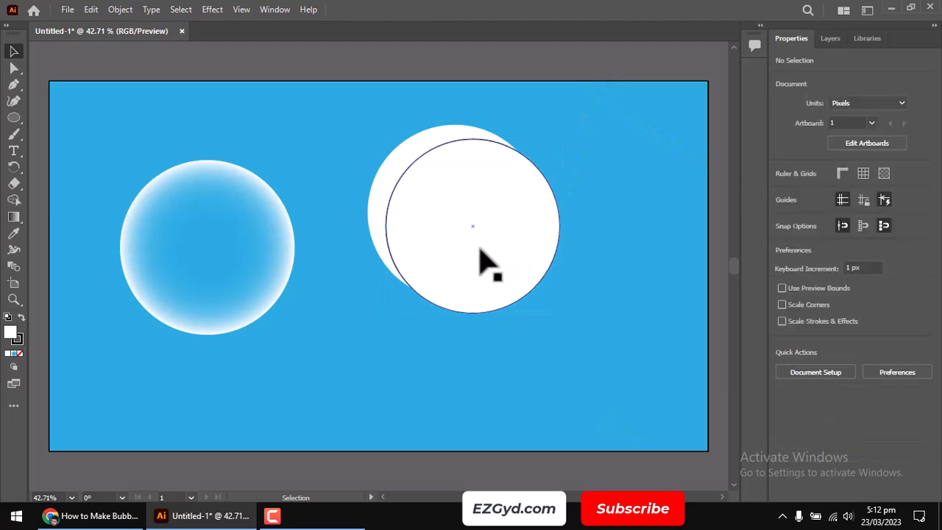
# Step: Reduce the stroked front circle's height to about 346 px and reposition it at about X 863.5, Y 280 px
pyautogui.moveTo(483, 251)
pyautogui.mouseDown()
pyautogui.moveTo(486, 243)
pyautogui.moveTo(474, 242)
pyautogui.mouseUp()
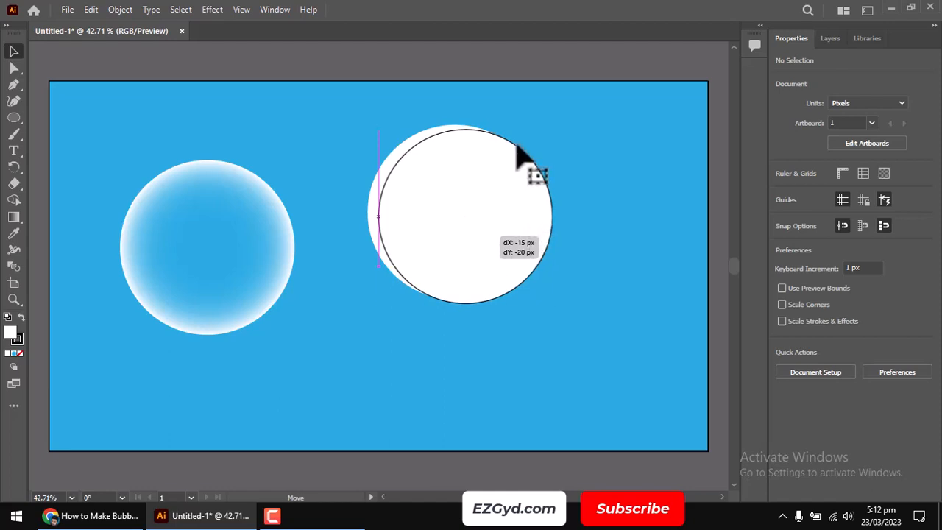
pyautogui.moveTo(468, 128); pyautogui.dragTo(475, 141)
pyautogui.moveTo(454, 200); pyautogui.dragTo(453, 193)
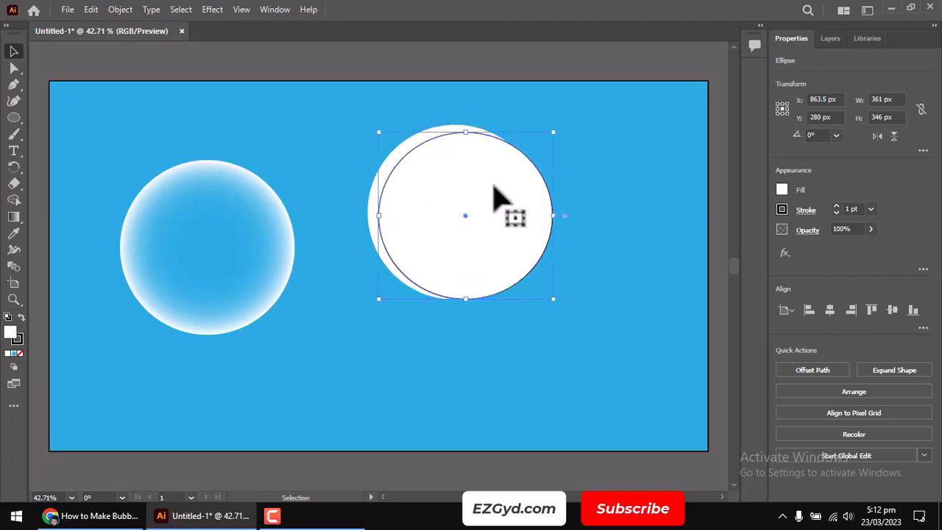
# Step: Subtract the stroked front circle from the white circle behind it with the Pathfinder Minus Front shape mode, leaving a crescent
pyautogui.moveTo(482, 74); pyautogui.dragTo(515, 306)
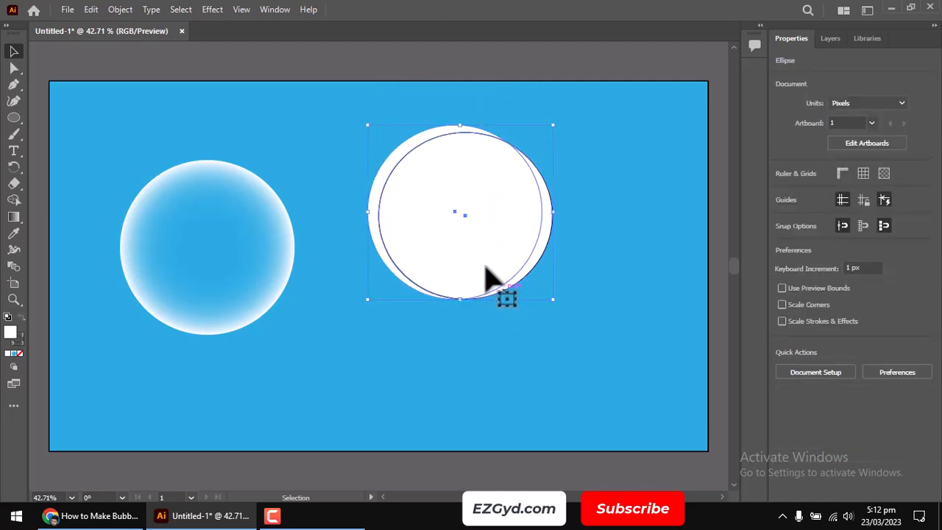
pyautogui.click(275, 9)
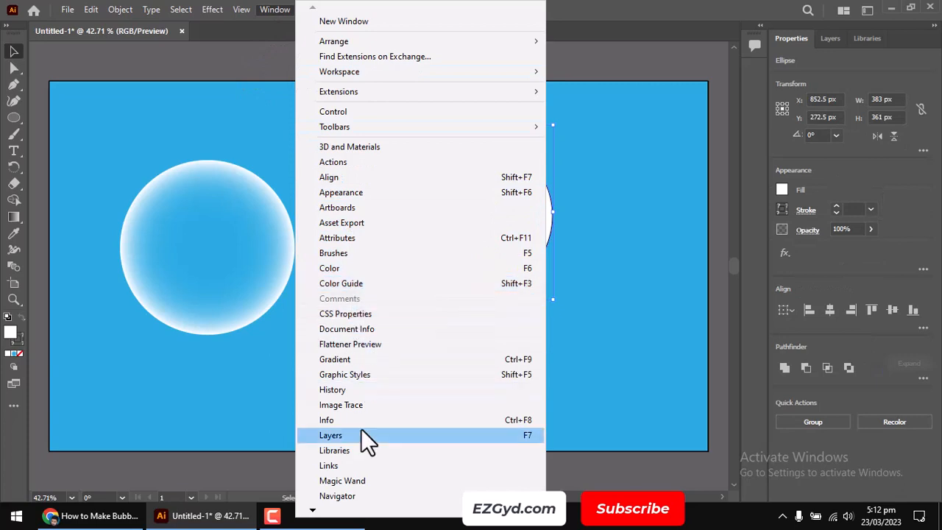
pyautogui.moveTo(316, 515)
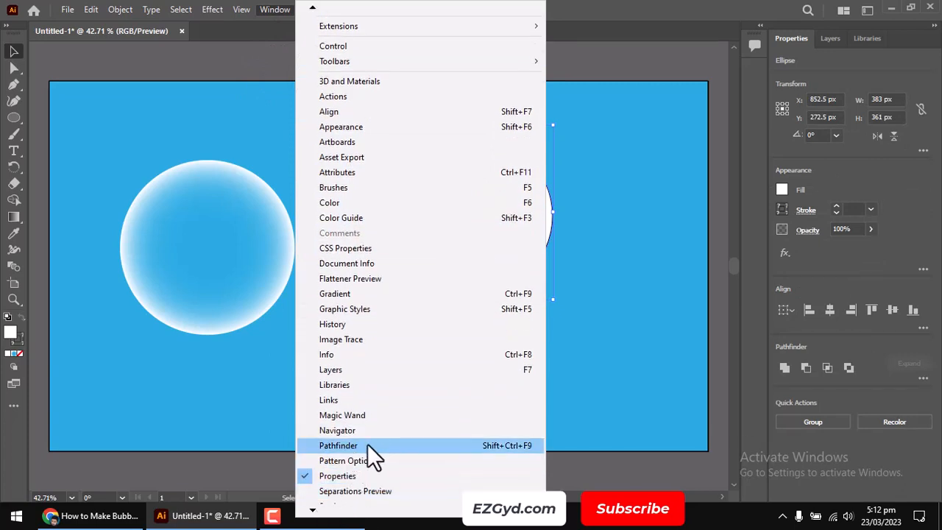
pyautogui.click(373, 446)
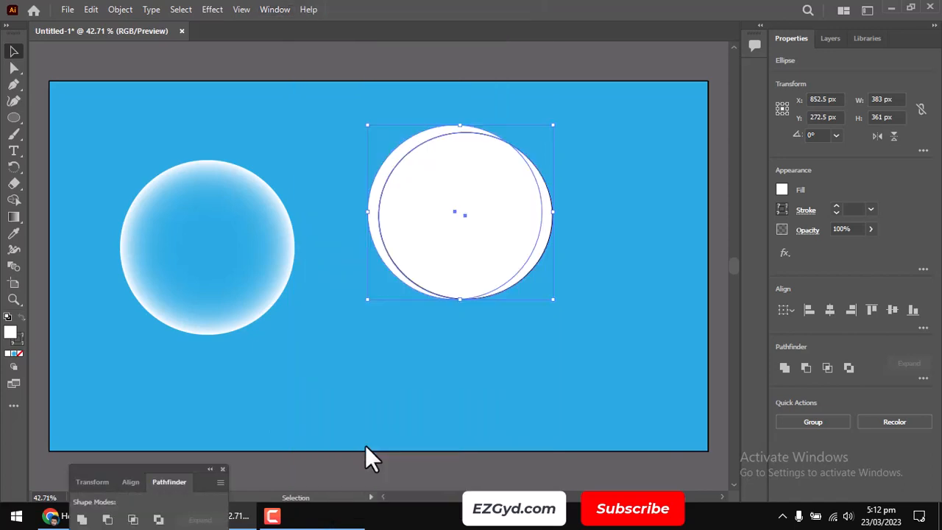
pyautogui.moveTo(177, 469); pyautogui.dragTo(502, 323)
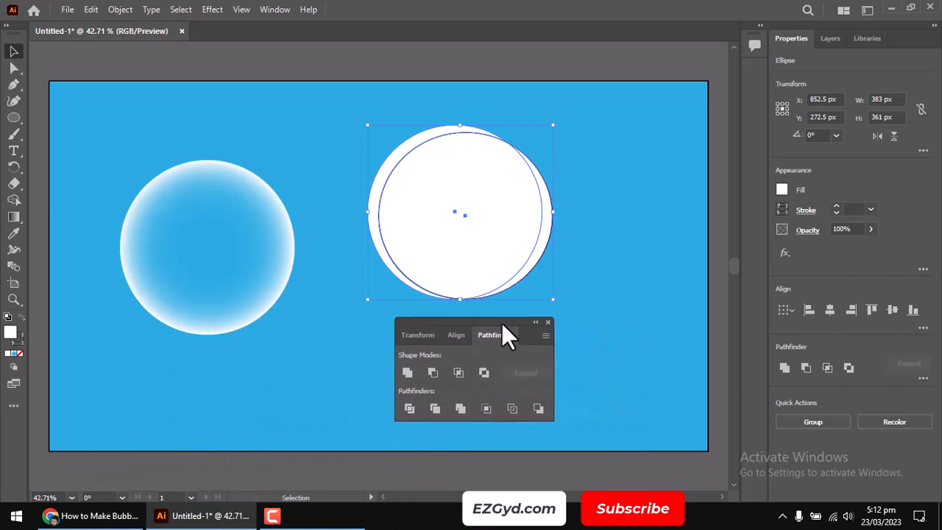
pyautogui.click(433, 373)
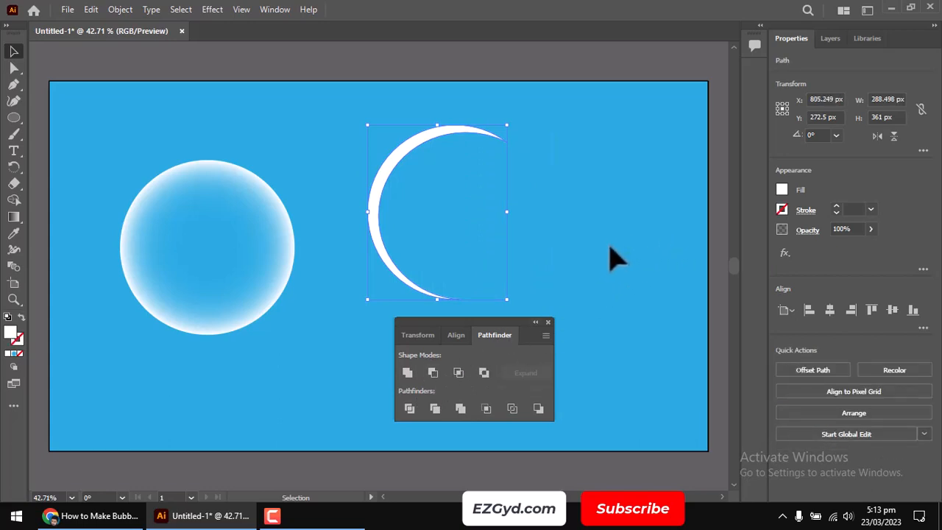
pyautogui.click(578, 263)
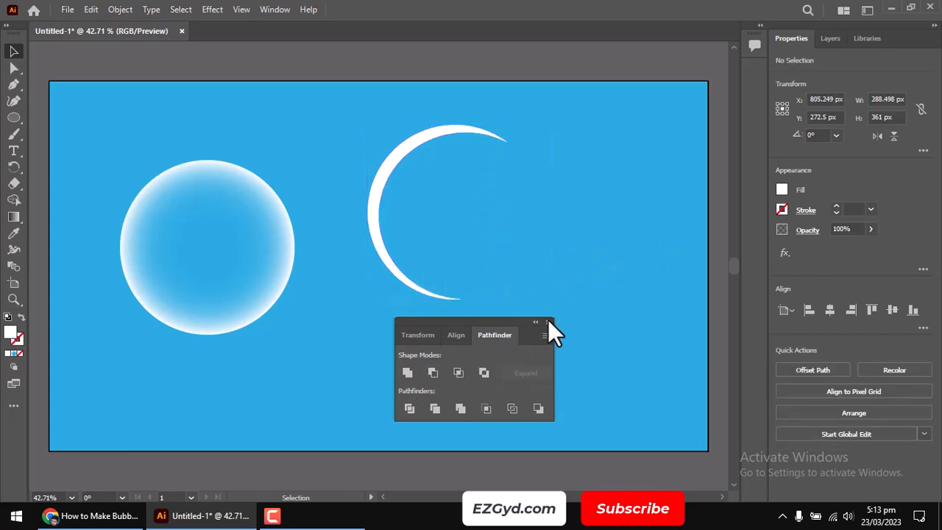
pyautogui.click(547, 322)
# Step: Place the white crescent inside the bubble's edge at about X 288, Y 345 px and scale it to about 248 by 310 px
pyautogui.click(381, 190)
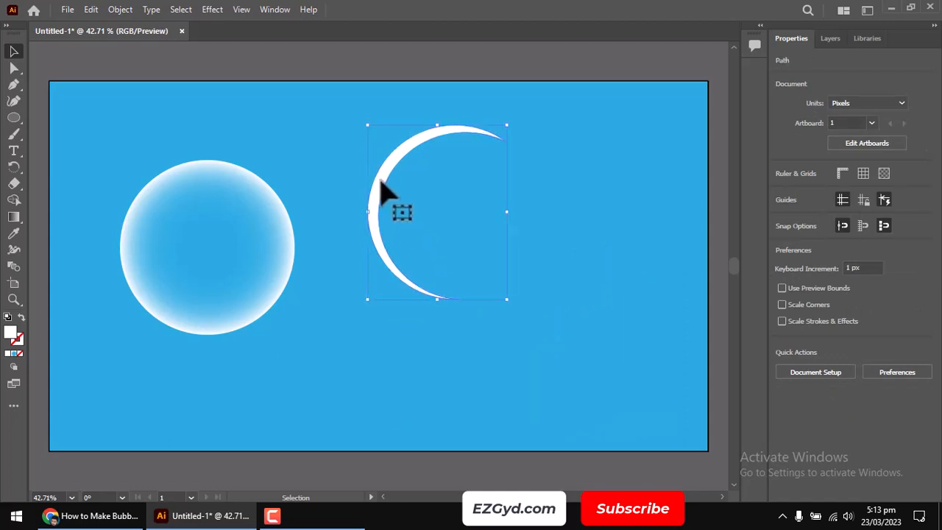
pyautogui.moveTo(383, 193); pyautogui.dragTo(146, 232)
pyautogui.moveTo(264, 336); pyautogui.dragTo(238, 317)
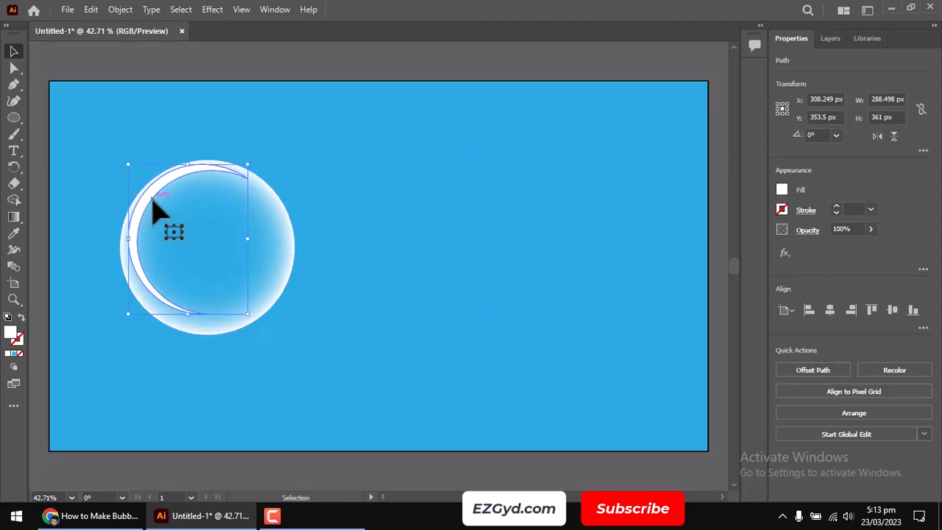
pyautogui.moveTo(151, 212)
pyautogui.mouseDown()
pyautogui.moveTo(152, 227)
pyautogui.moveTo(146, 208)
pyautogui.mouseUp()
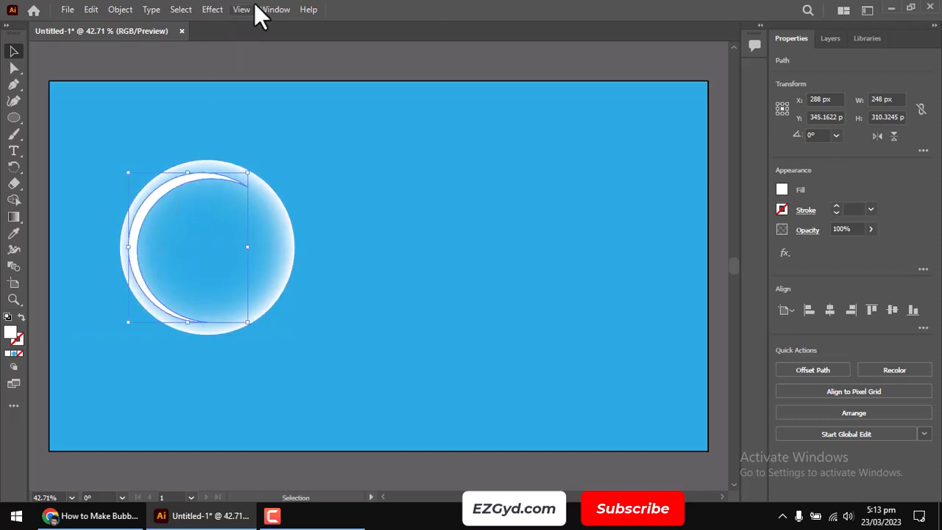
# Step: Try a Feather effect with a 15 px radius on the white crescent
pyautogui.click(213, 10)
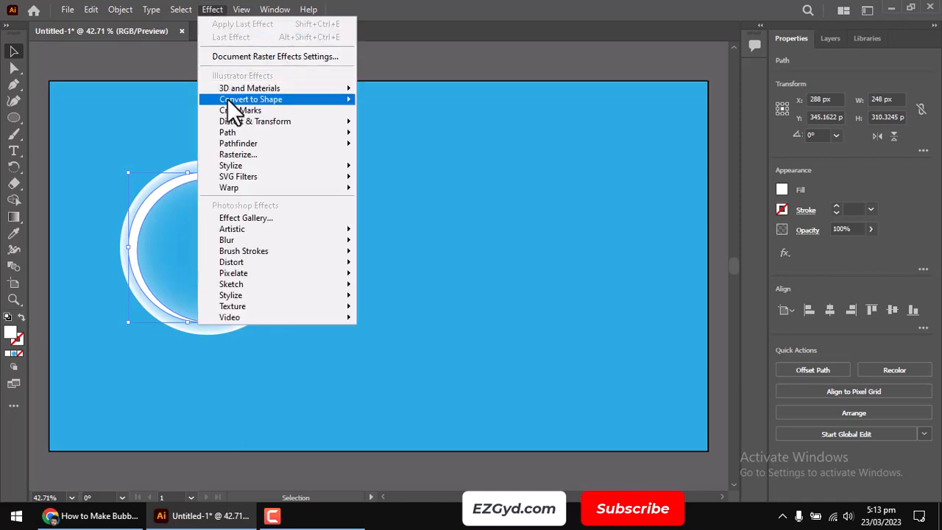
pyautogui.moveTo(242, 163)
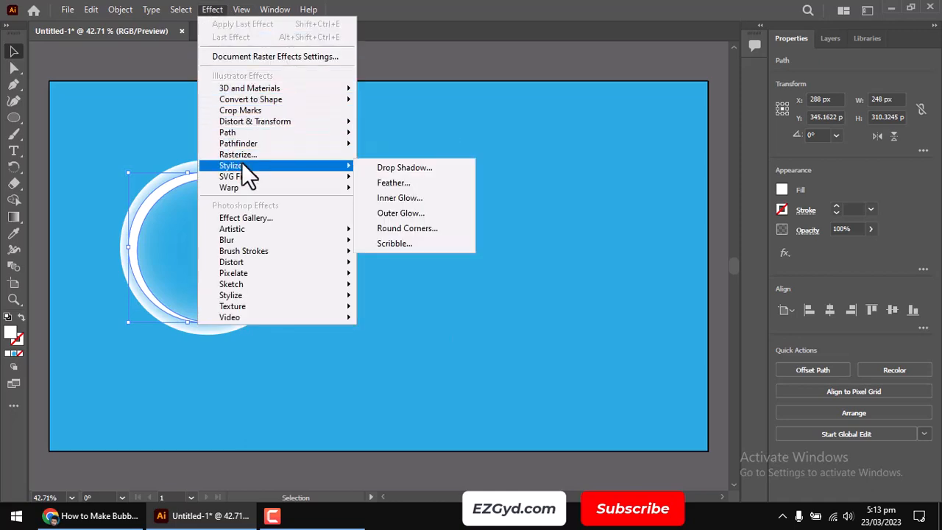
pyautogui.click(434, 185)
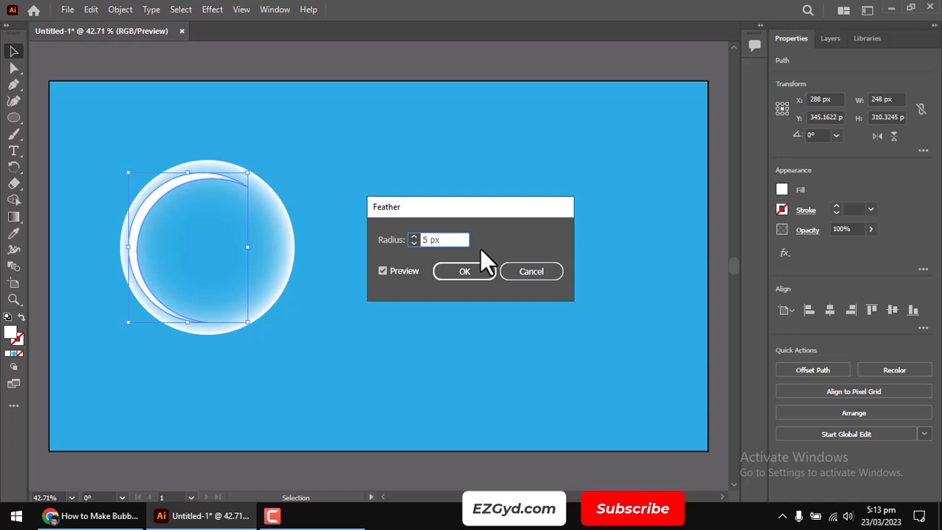
pyautogui.write('1')
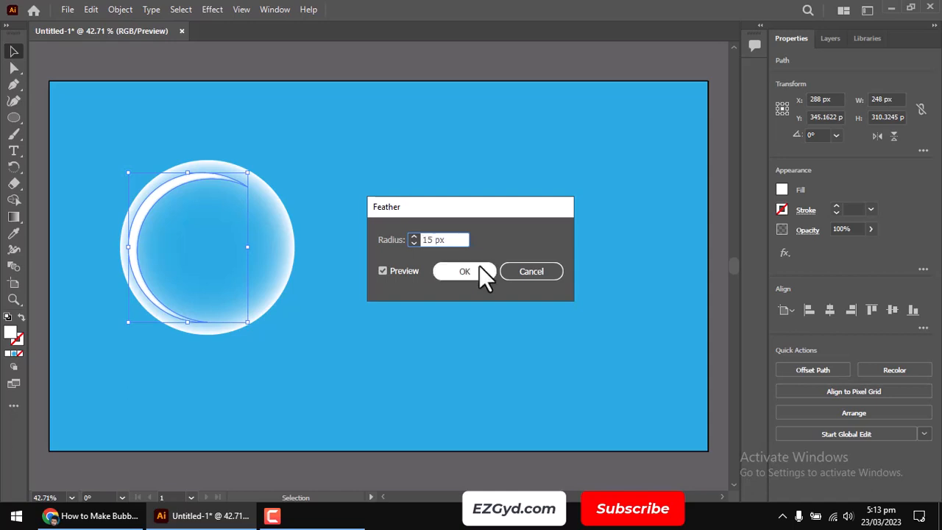
pyautogui.click(479, 266)
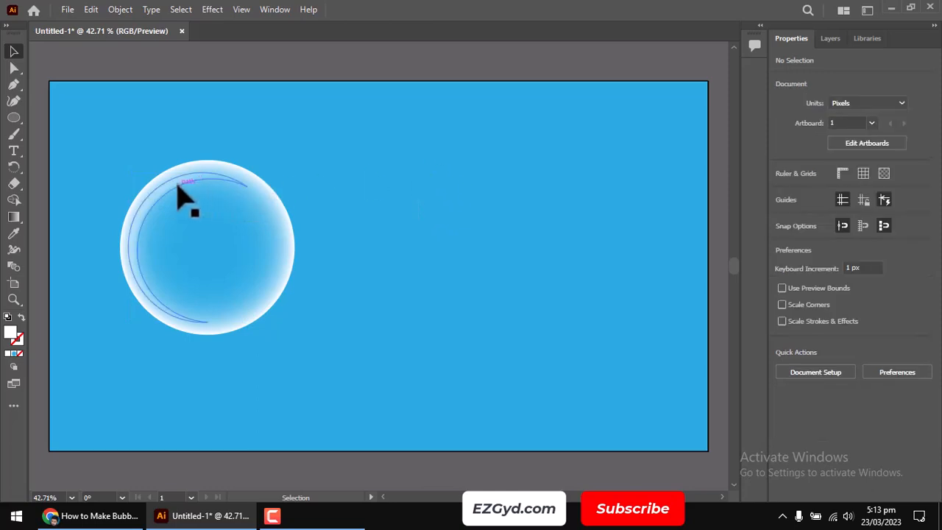
pyautogui.hotkey('ctrl', 'z')
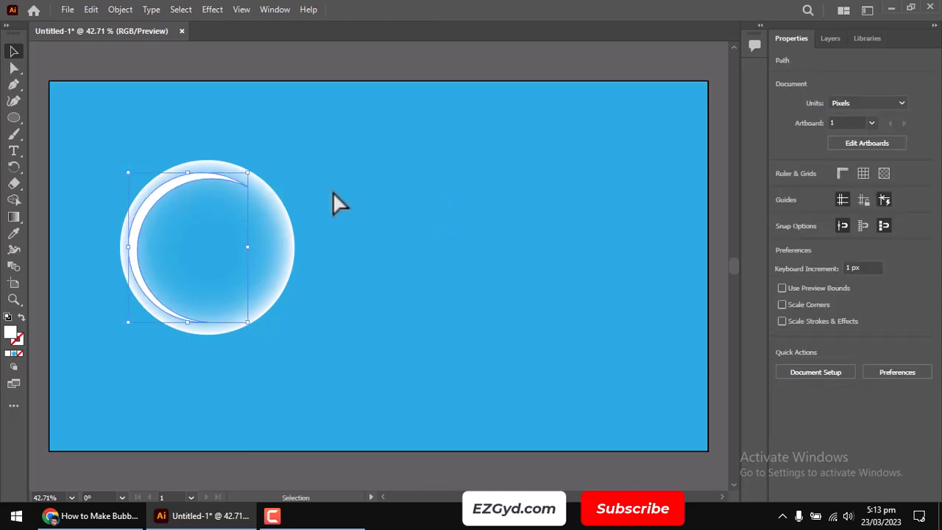
# Step: Apply a Feather effect with a 10 px radius to the white crescent
pyautogui.click(221, 10)
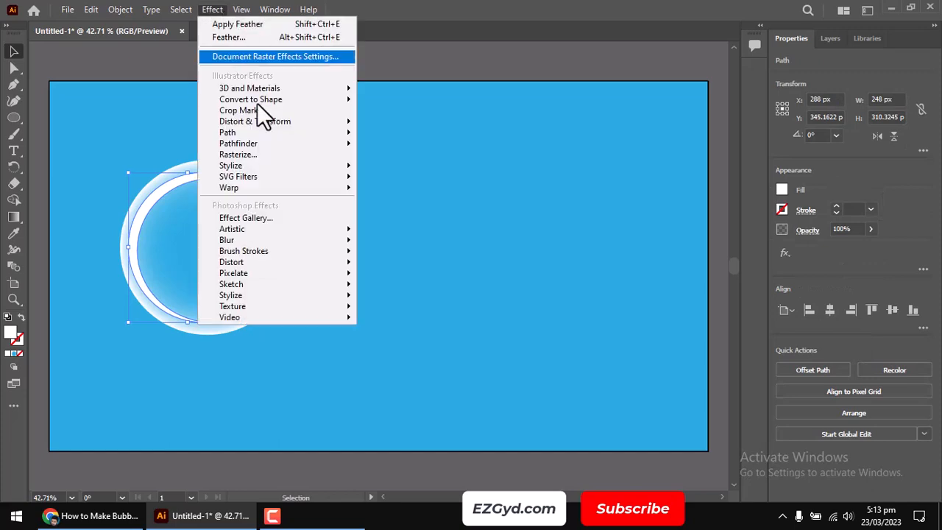
pyautogui.moveTo(286, 164)
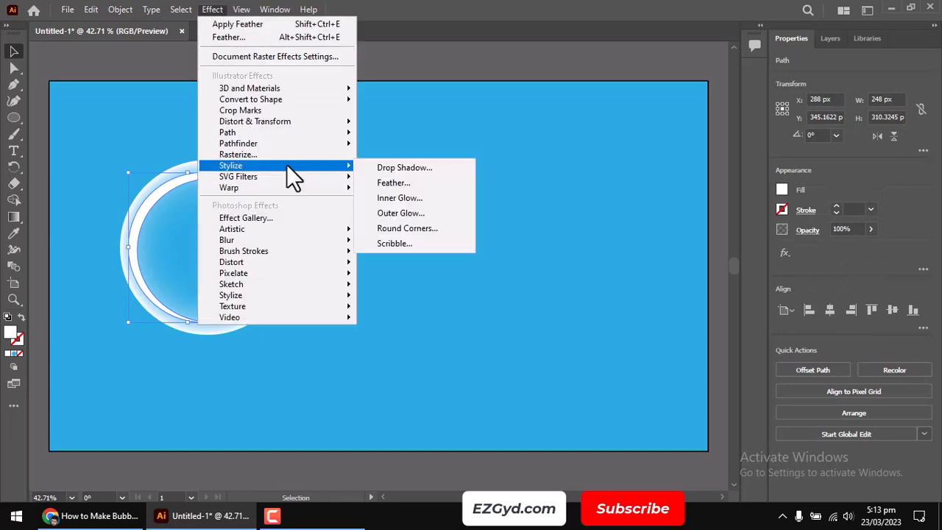
pyautogui.click(406, 185)
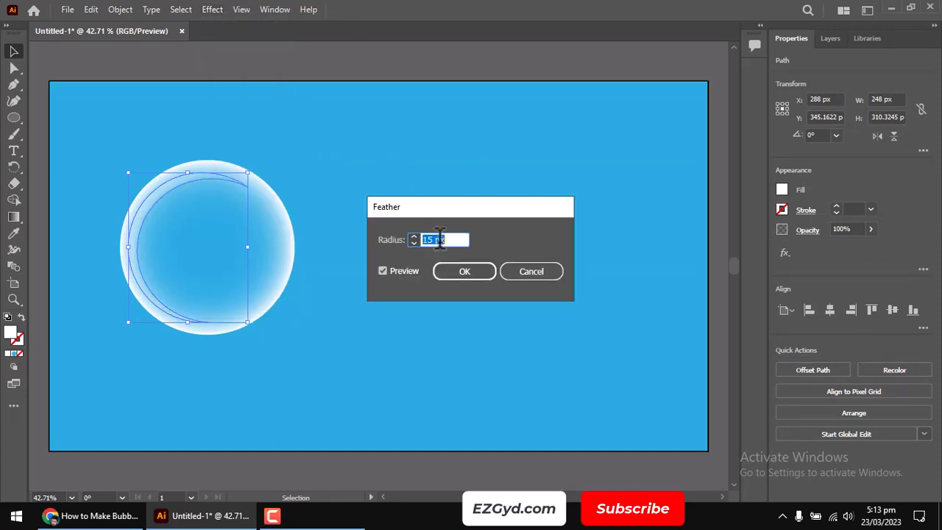
pyautogui.write('10')
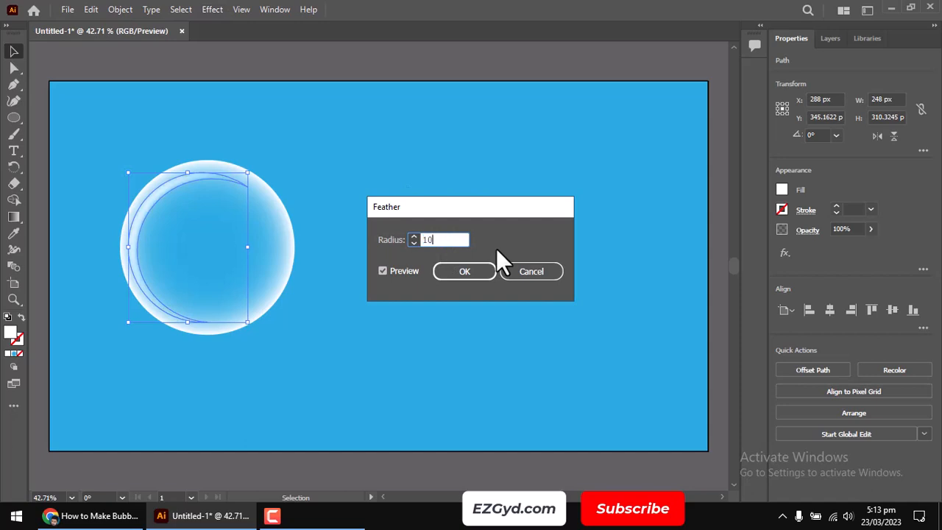
pyautogui.press('Return')
pyautogui.click(508, 233)
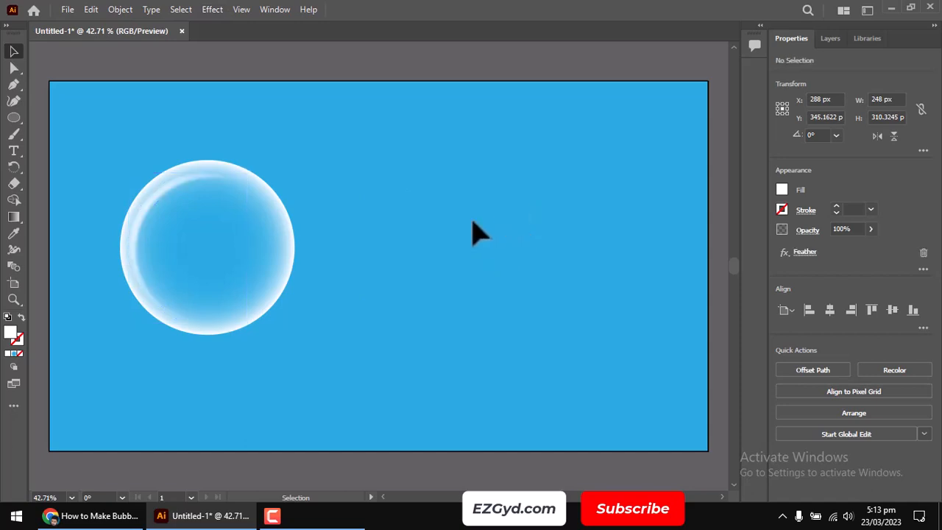
# Step: Nudge the feathered crescent right to X 297 px and down 1 px within the bubble
pyautogui.click(139, 230)
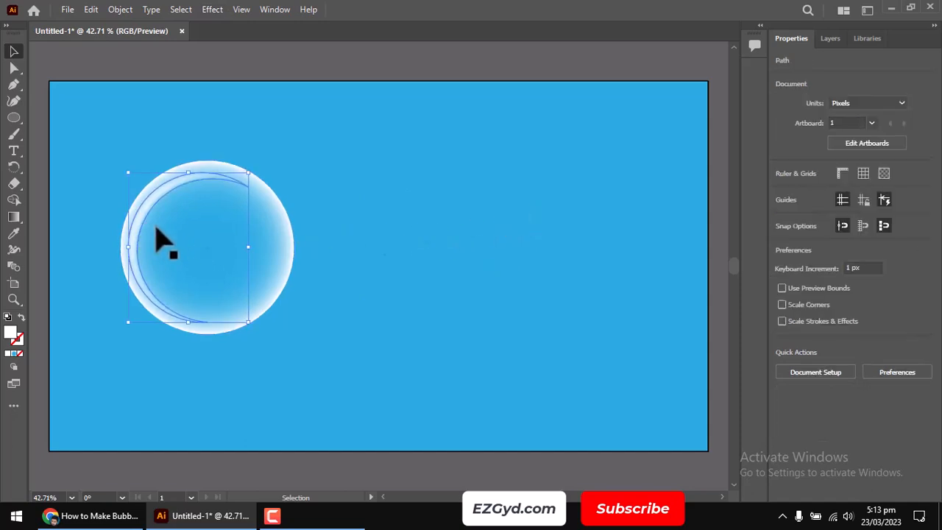
pyautogui.press('Right')
pyautogui.press('Right')
pyautogui.press('Right')
pyautogui.press('Right')
pyautogui.press('Right')
pyautogui.press('Right')
pyautogui.press('Right')
pyautogui.press('Right')
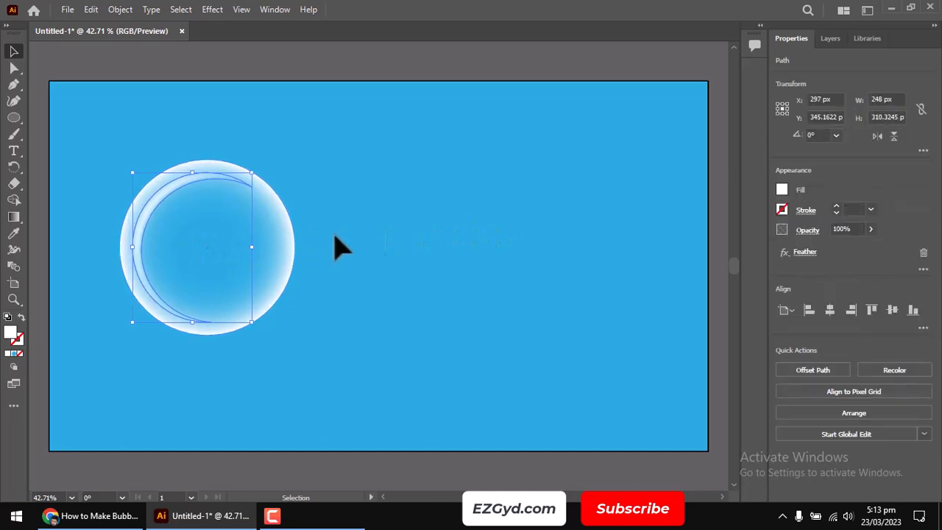
pyautogui.press('Down')
pyautogui.click(458, 343)
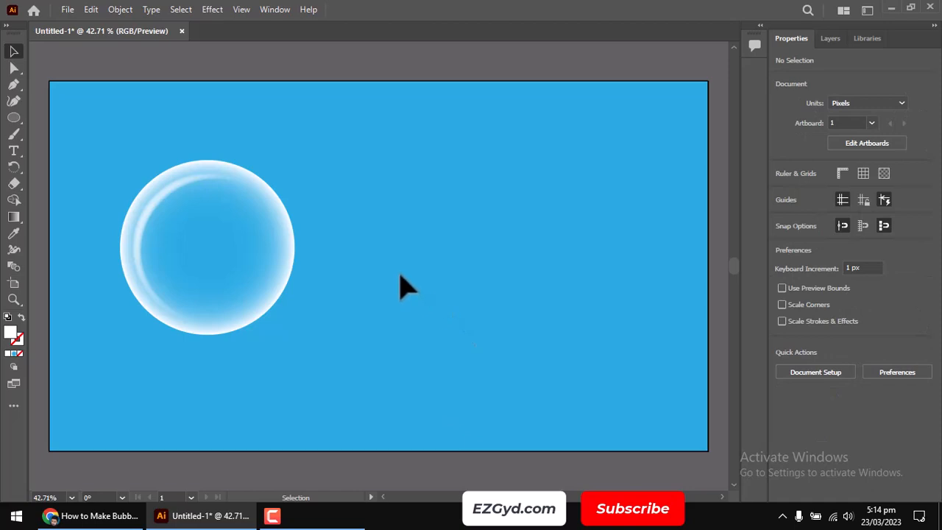
# Step: Duplicate the feathered crescent and place the copy at the bubble's right edge, at about X 613, Y 363 px
pyautogui.press('z')
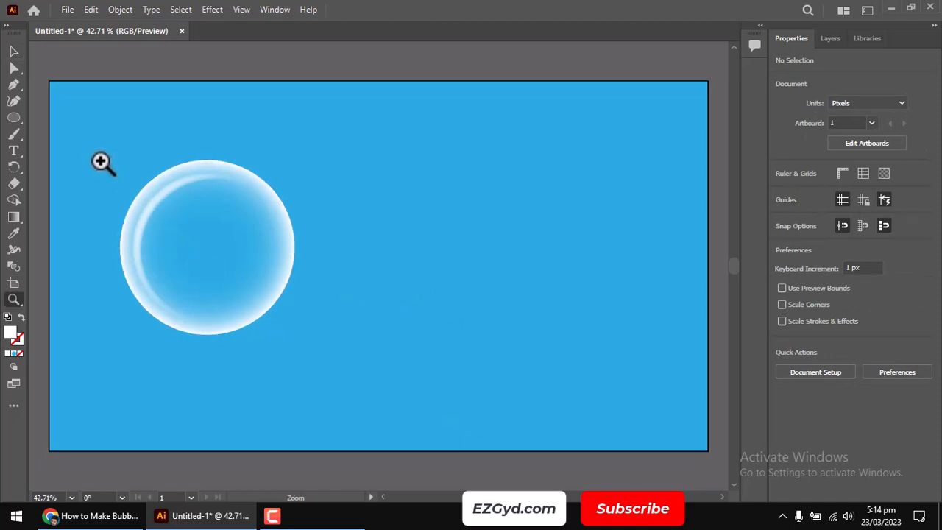
pyautogui.moveTo(134, 202); pyautogui.dragTo(200, 271)
pyautogui.press('v')
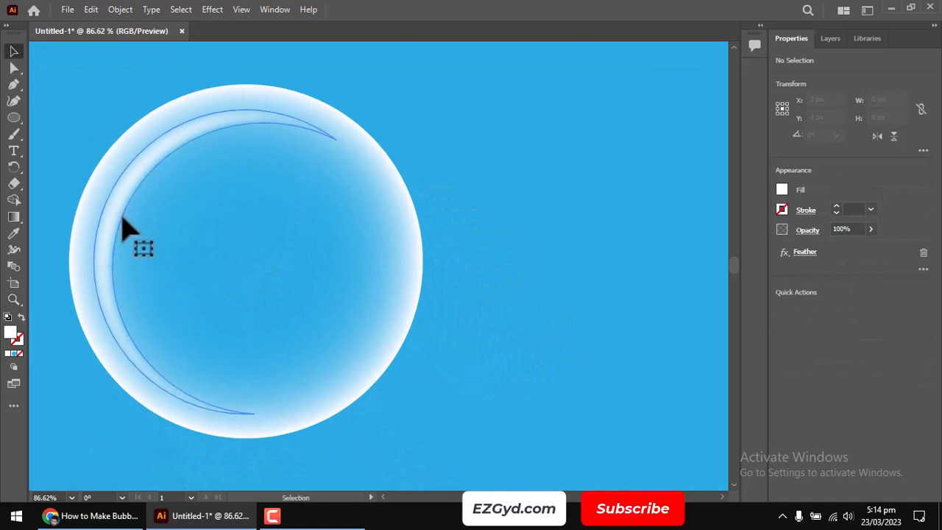
pyautogui.click(120, 232)
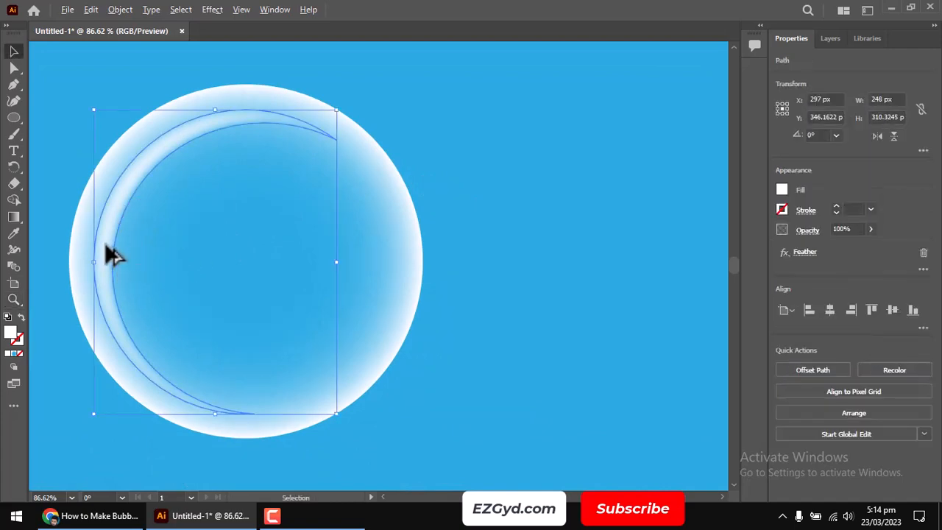
pyautogui.moveTo(104, 242); pyautogui.dragTo(412, 261)
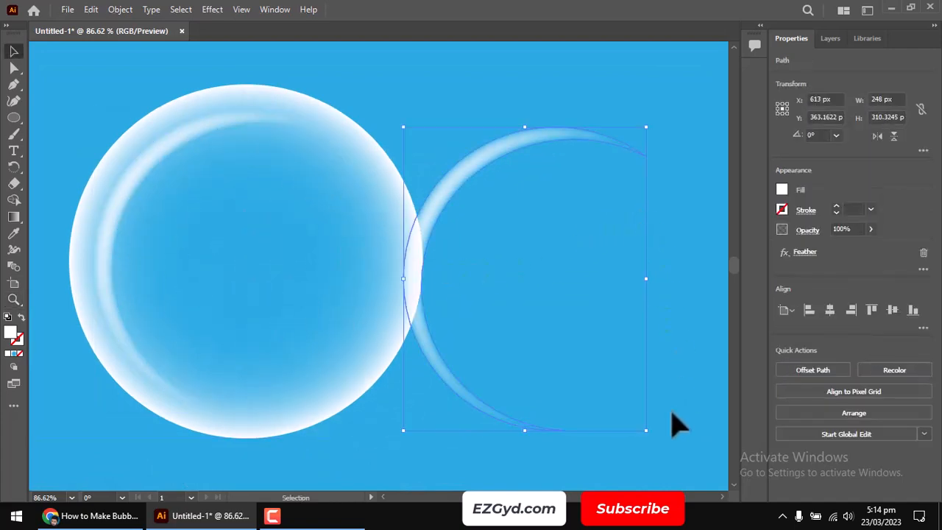
# Step: Rotate the crescent copy to 180°, scaled to about 174 × 218 px, and fit it inside the bubble's lower-right area
pyautogui.moveTo(657, 435); pyautogui.dragTo(488, 235)
pyautogui.moveTo(646, 129); pyautogui.dragTo(616, 227)
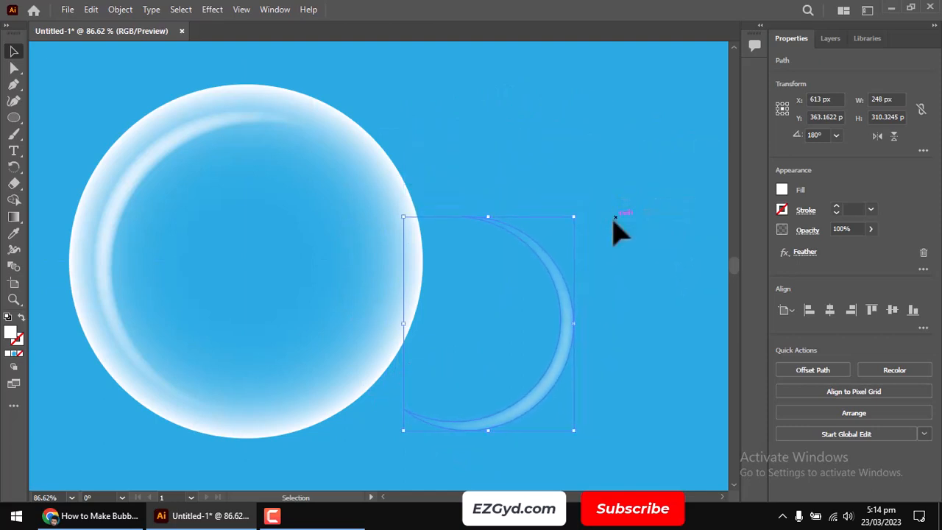
pyautogui.moveTo(564, 385); pyautogui.dragTo(351, 342)
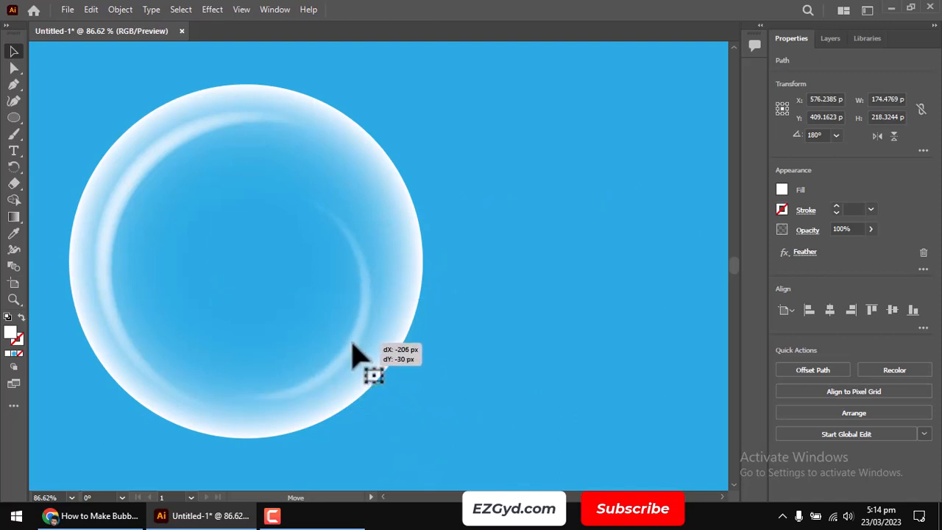
pyautogui.click(524, 301)
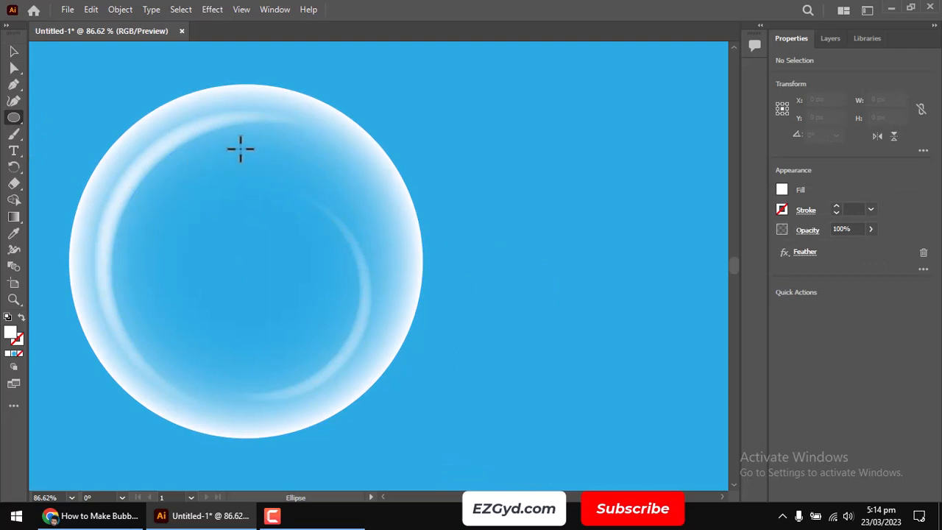
# Step: Draw a white circle about 35 px wide near the bubble's top and apply a 10 px Feather effect to it
pyautogui.moveTo(240, 145); pyautogui.dragTo(272, 180)
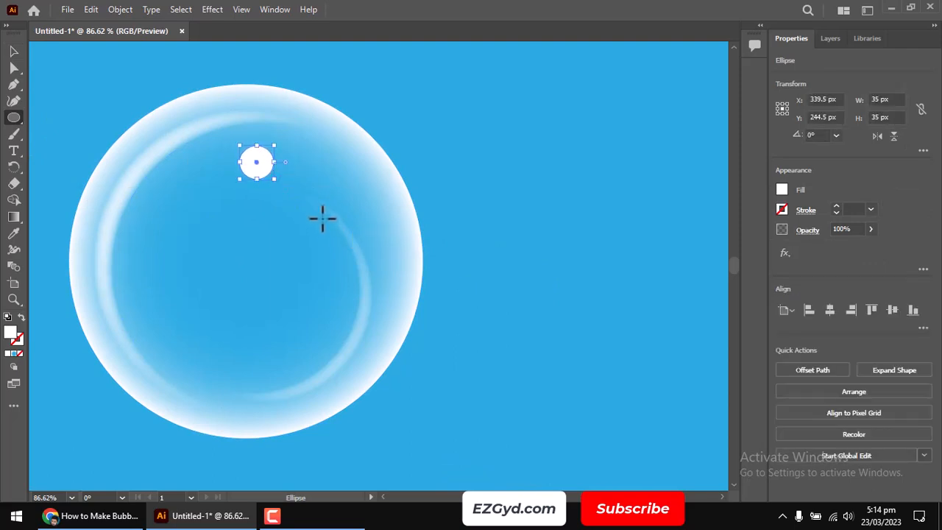
pyautogui.click(210, 9)
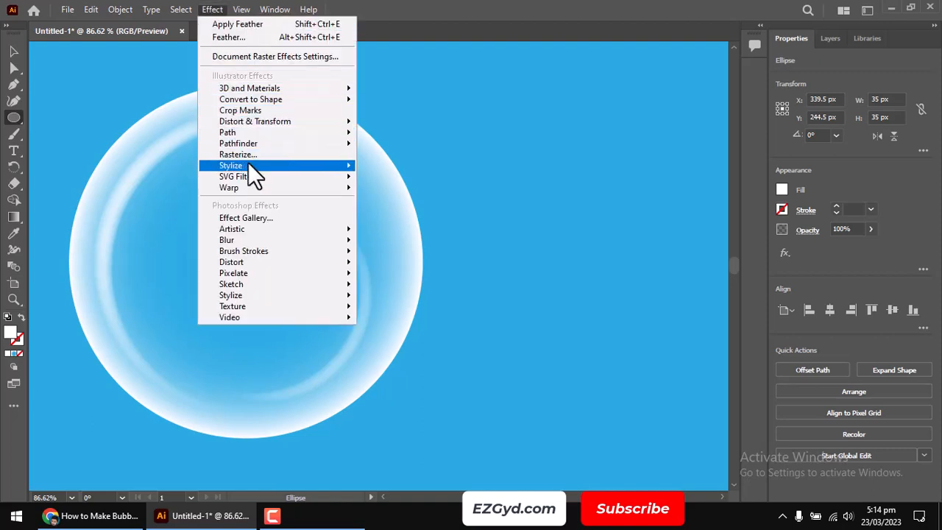
pyautogui.moveTo(249, 163)
pyautogui.click(389, 182)
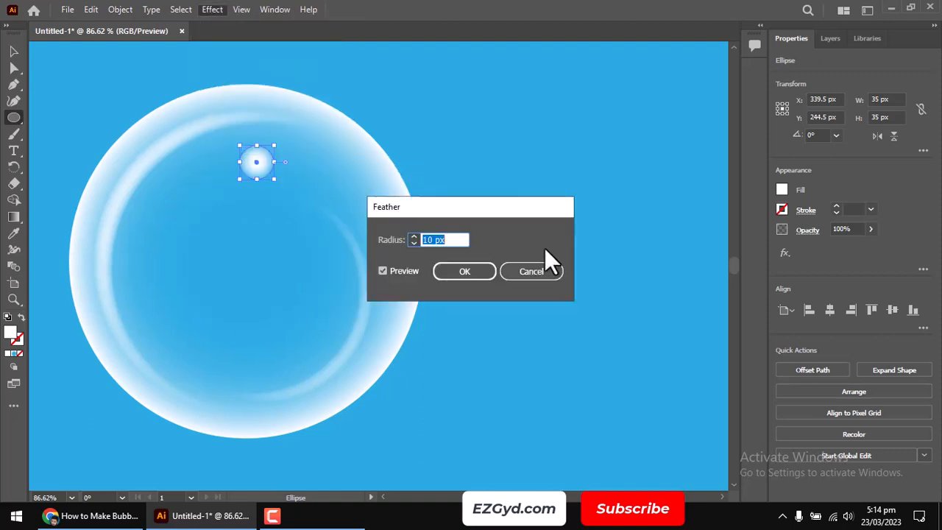
pyautogui.moveTo(490, 215); pyautogui.dragTo(576, 216)
pyautogui.click(548, 281)
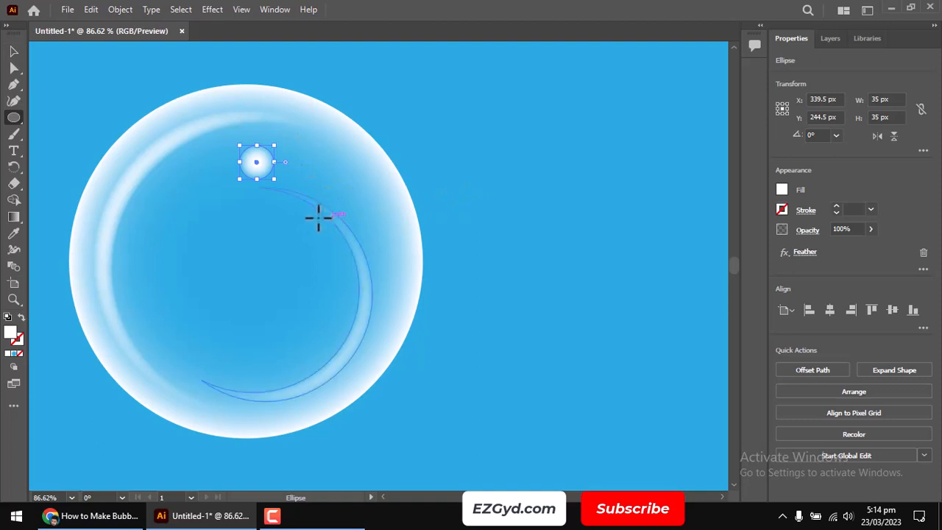
# Step: Draw a white circle about 63 px wide at the bubble's upper right and apply a 10 px Feather effect to it
pyautogui.moveTo(329, 181); pyautogui.dragTo(393, 241)
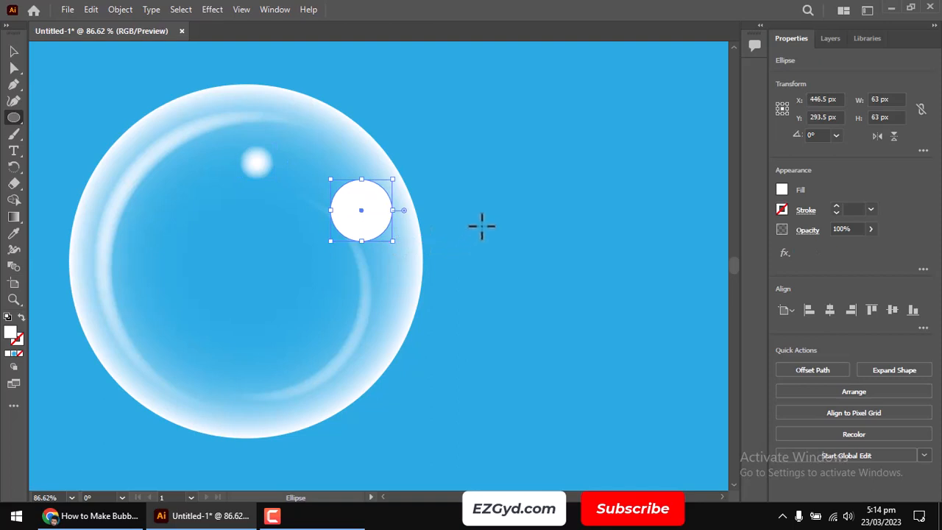
pyautogui.click(214, 9)
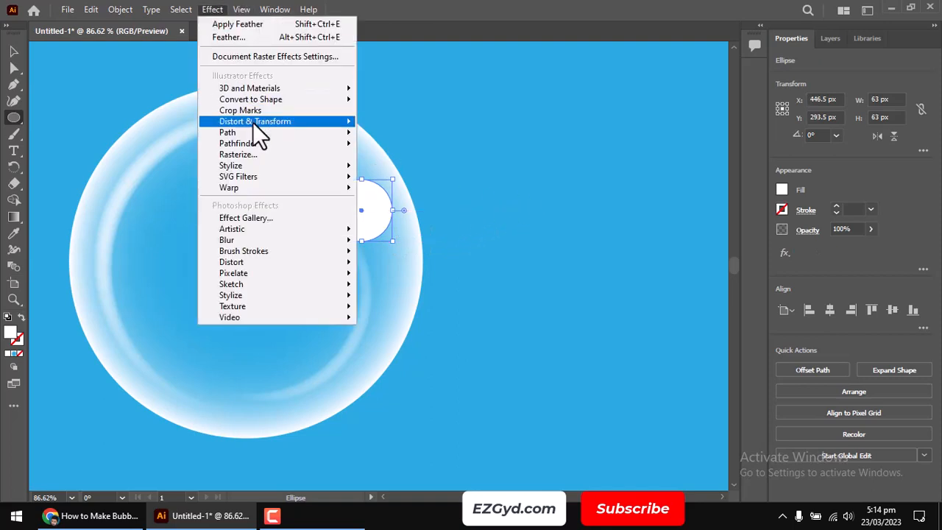
pyautogui.moveTo(252, 164)
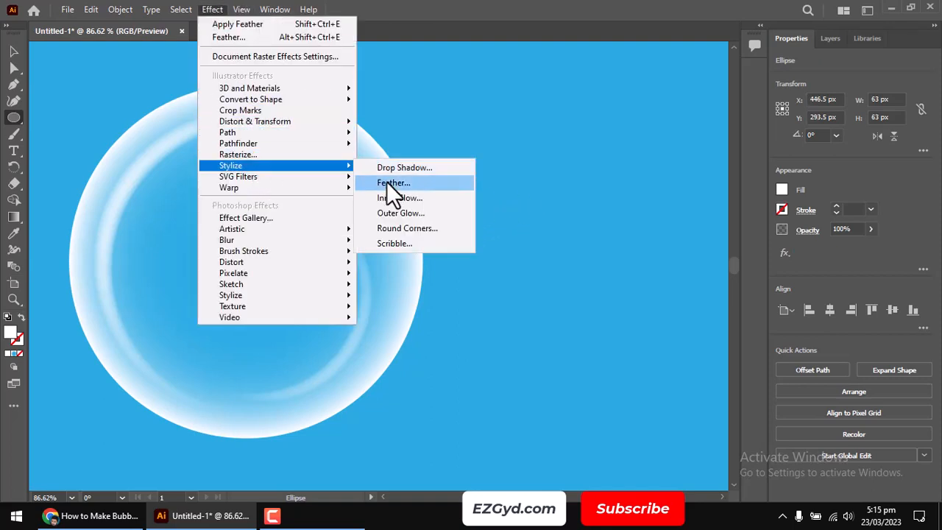
pyautogui.click(387, 184)
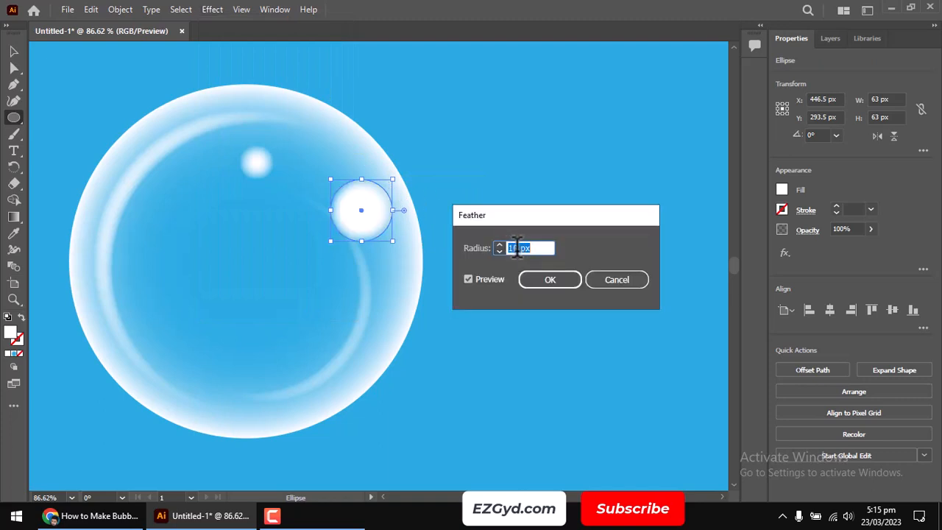
pyautogui.click(549, 282)
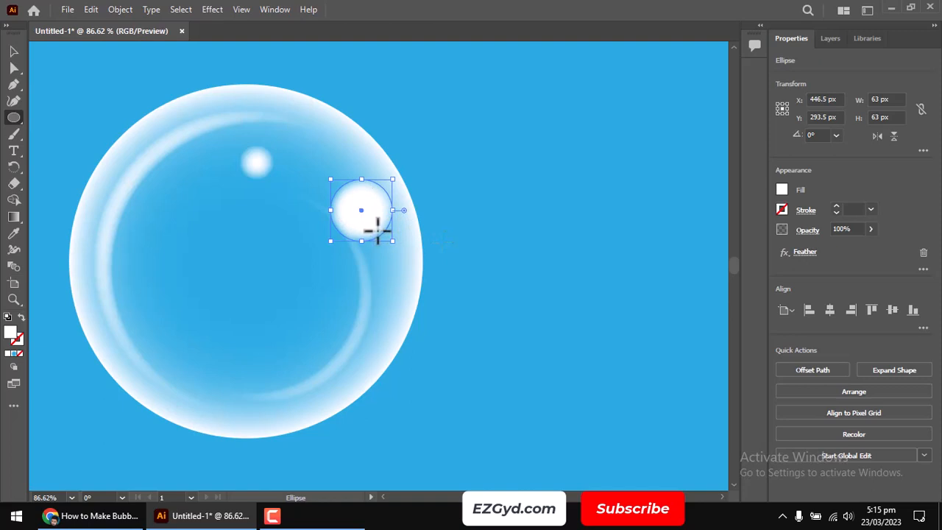
# Step: Set the larger highlight circle's stroke to 0 pt and lower its opacity to about 40%
pyautogui.click(13, 52)
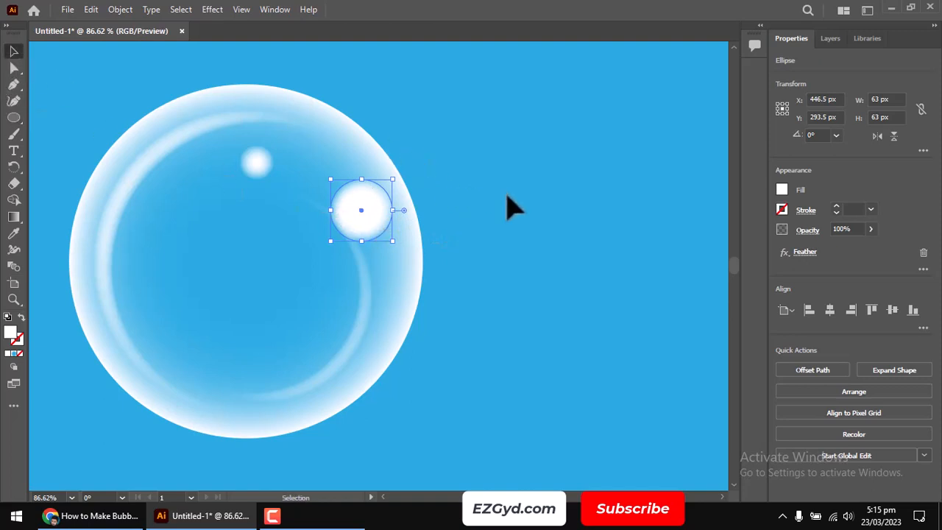
pyautogui.click(870, 210)
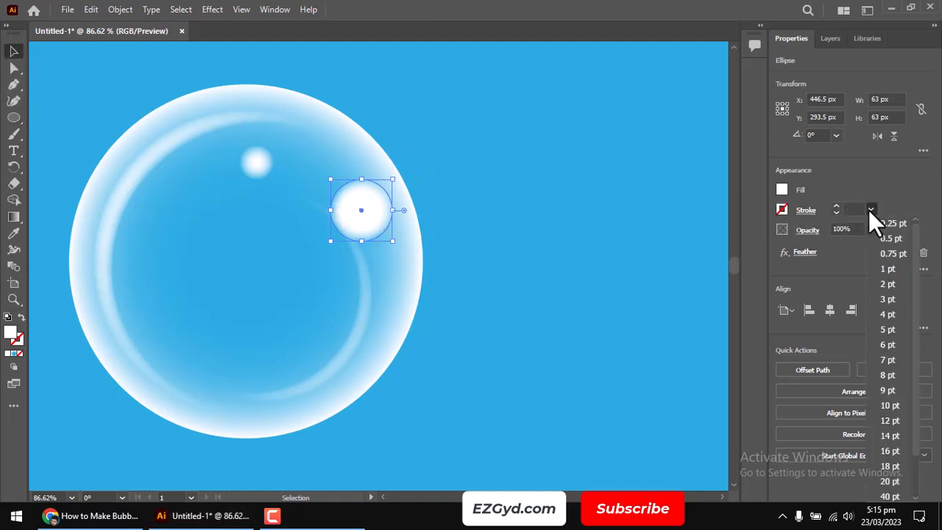
pyautogui.click(876, 221)
pyautogui.click(872, 230)
pyautogui.moveTo(861, 243); pyautogui.dragTo(838, 244)
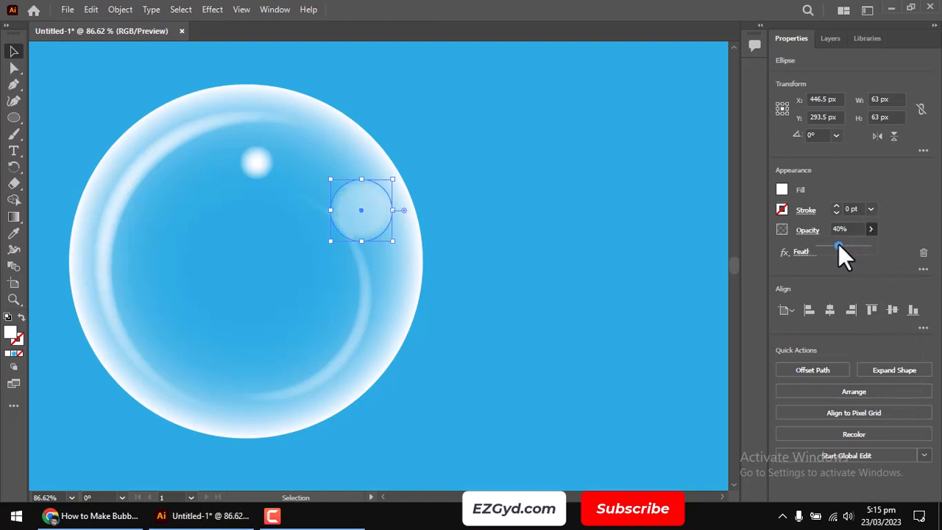
pyautogui.click(522, 249)
# Step: Lower the opacity of the small highlight circle near the bubble's top to about 74%
pyautogui.click(256, 163)
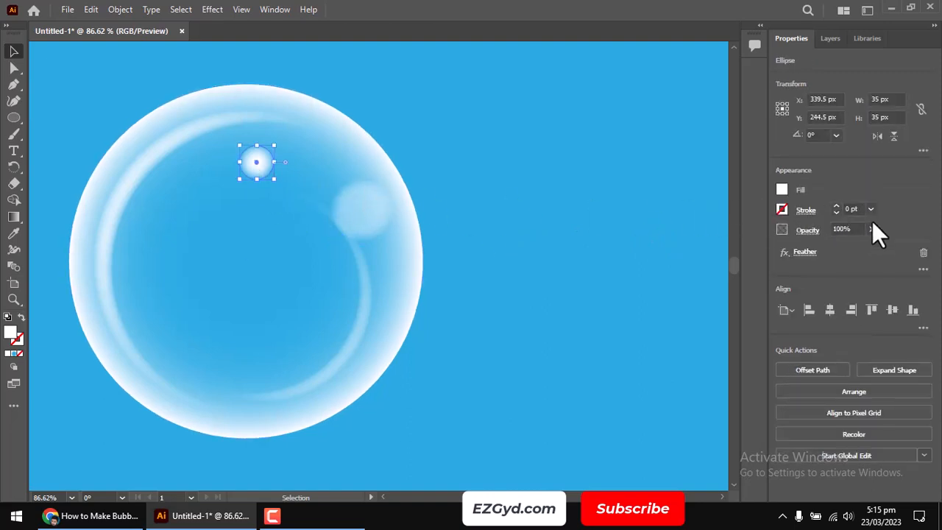
pyautogui.click(870, 229)
pyautogui.click(845, 246)
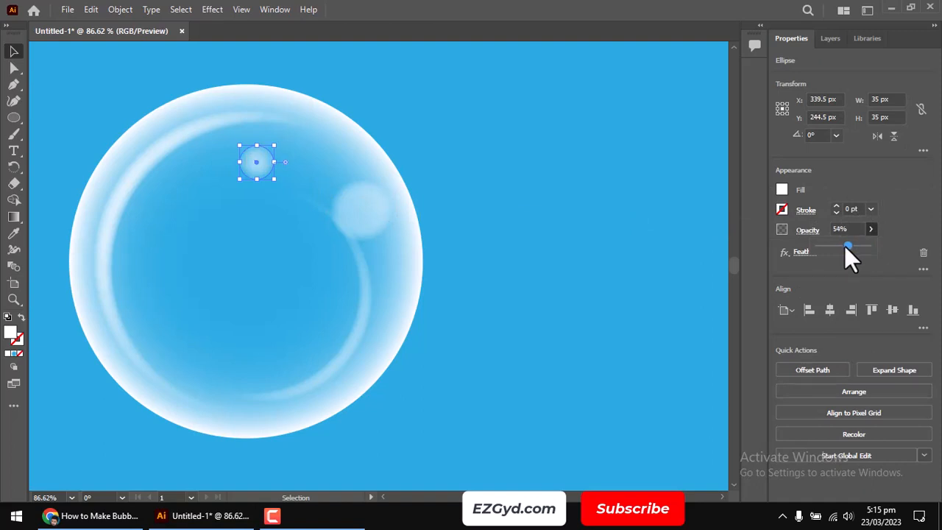
pyautogui.moveTo(848, 246); pyautogui.dragTo(852, 246)
pyautogui.click(516, 254)
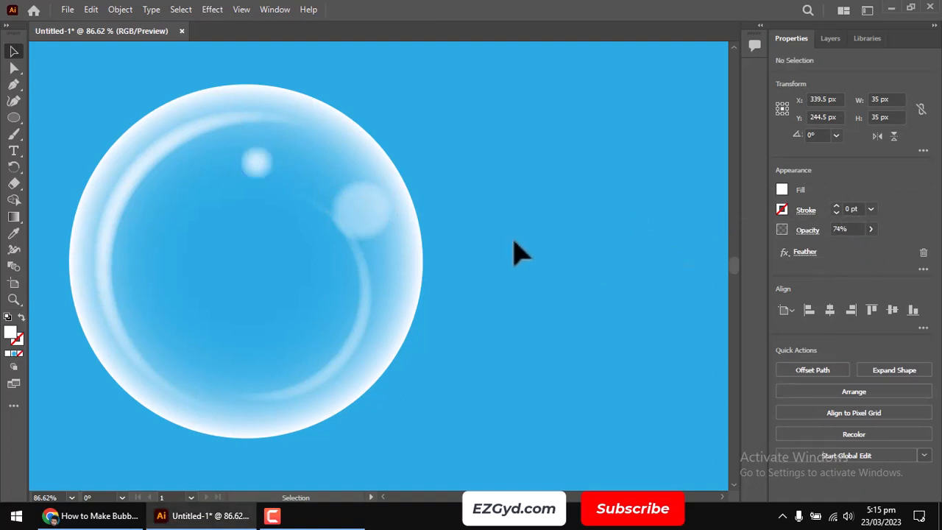
# Step: Enlarge the highlight circle at the bubble's upper right, extending it toward the bubble's centre
pyautogui.hotkey('ctrl', '0')
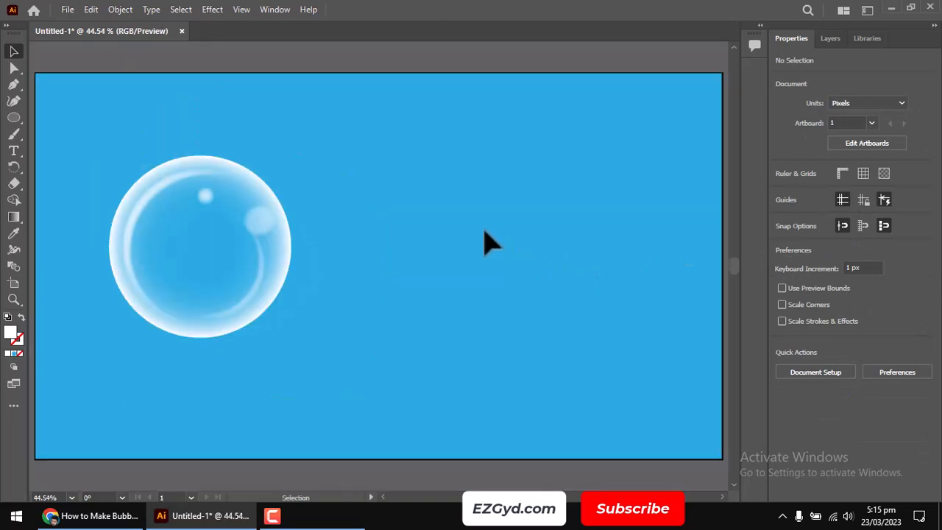
pyautogui.moveTo(268, 234); pyautogui.dragTo(228, 259)
pyautogui.click(435, 262)
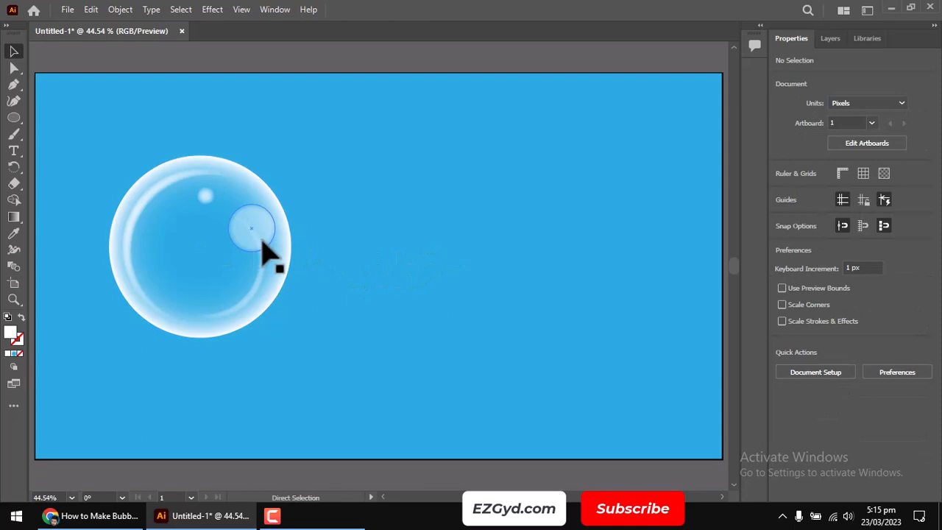
# Step: Rotate the smaller crescent to about 154° and reposition it along the bubble's lower-right inner side
pyautogui.hotkey('ctrl', '-')
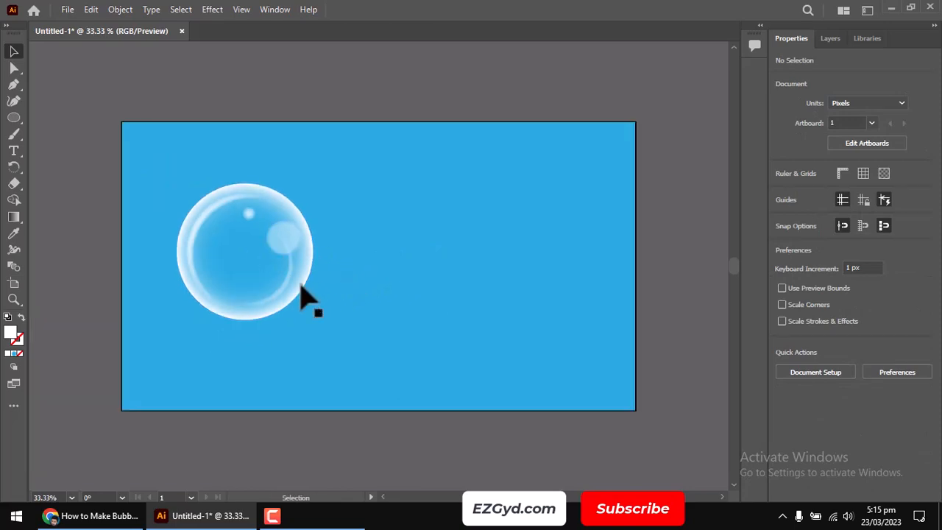
pyautogui.click(279, 302)
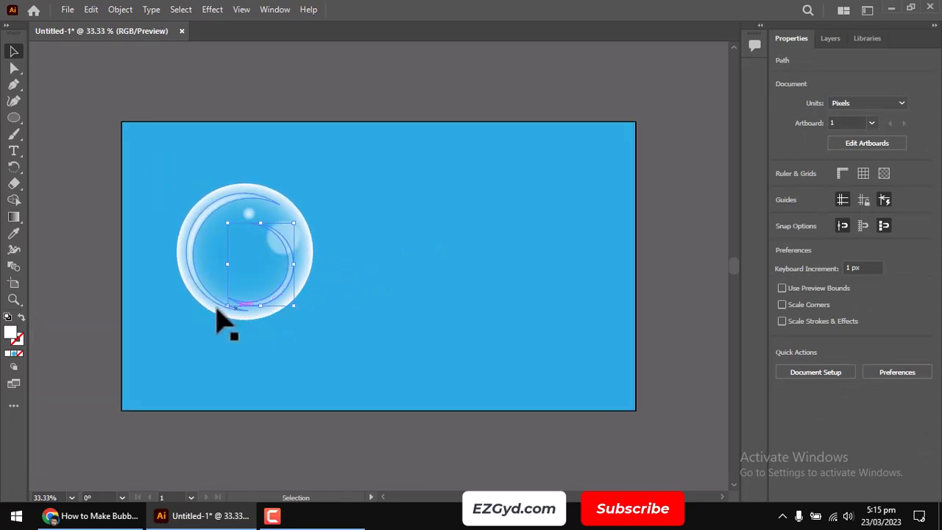
pyautogui.moveTo(301, 309); pyautogui.dragTo(239, 337)
pyautogui.moveTo(253, 296)
pyautogui.mouseDown()
pyautogui.moveTo(242, 301)
pyautogui.moveTo(246, 286)
pyautogui.mouseUp()
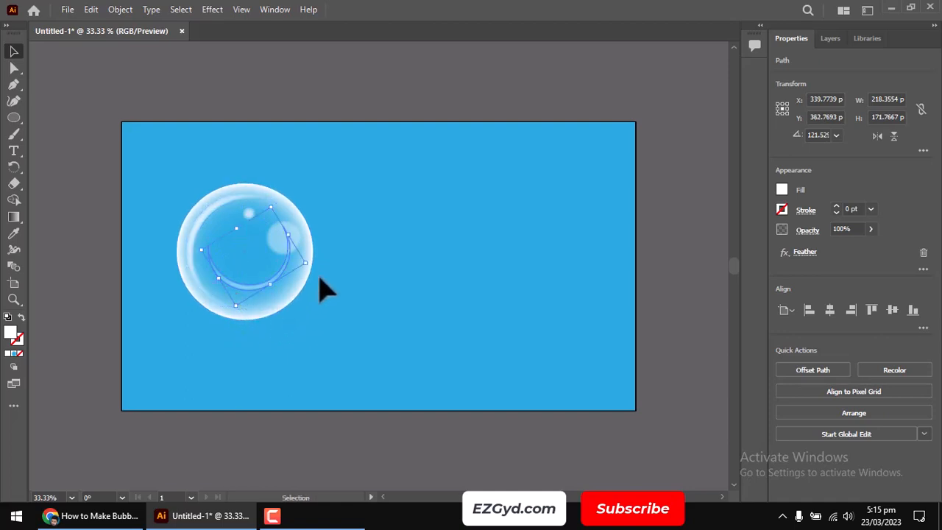
pyautogui.moveTo(315, 273); pyautogui.dragTo(355, 219)
pyautogui.click(340, 263)
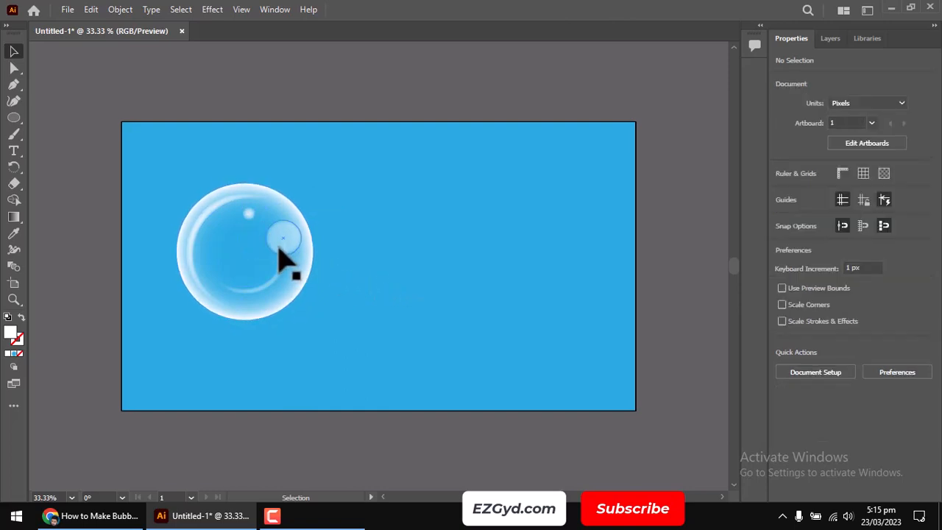
# Step: Place a smaller duplicate of the large highlight circle at the bubble's lower edge, over the end of the small crescent
pyautogui.click(279, 251)
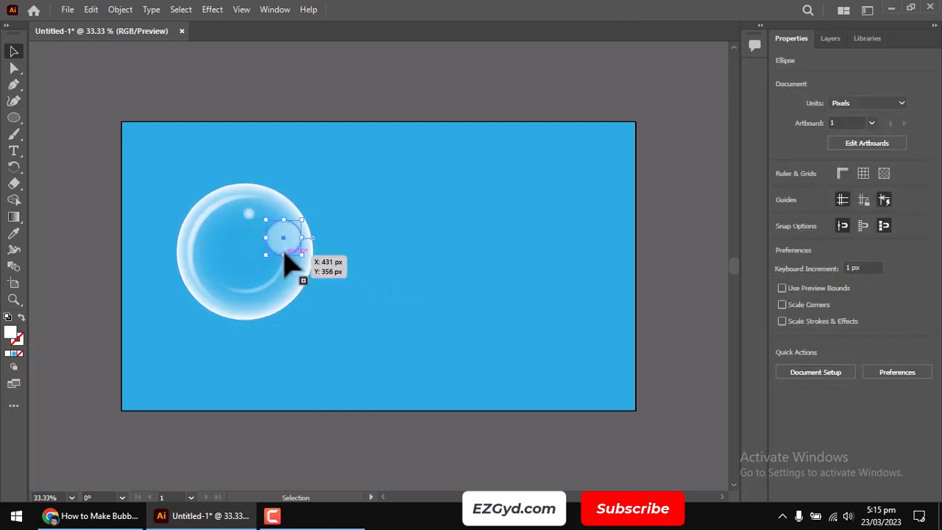
pyautogui.moveTo(286, 254); pyautogui.dragTo(231, 256)
pyautogui.click(423, 303)
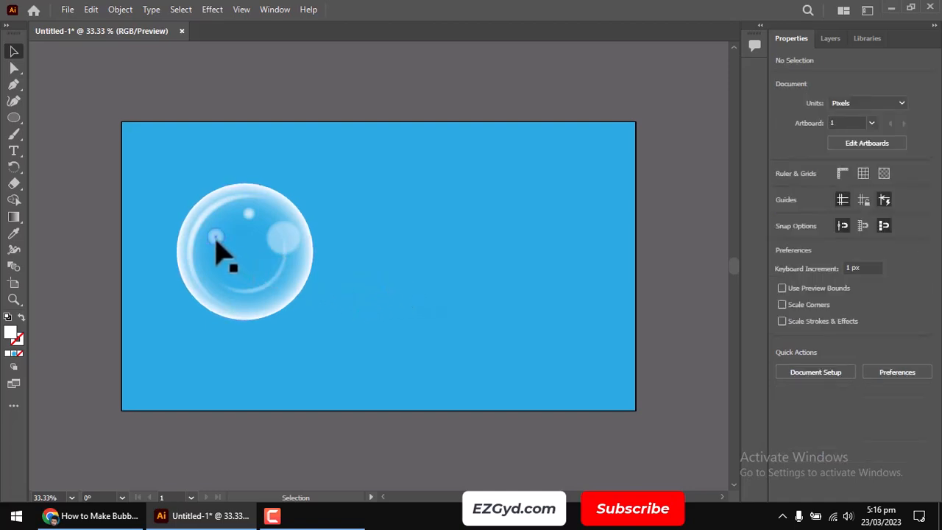
pyautogui.moveTo(216, 242); pyautogui.dragTo(242, 266)
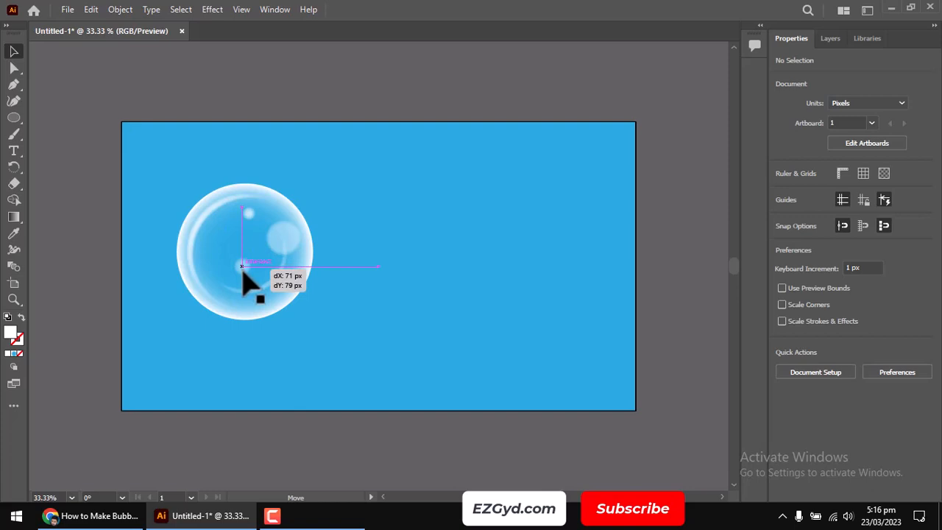
pyautogui.moveTo(241, 272); pyautogui.dragTo(289, 308)
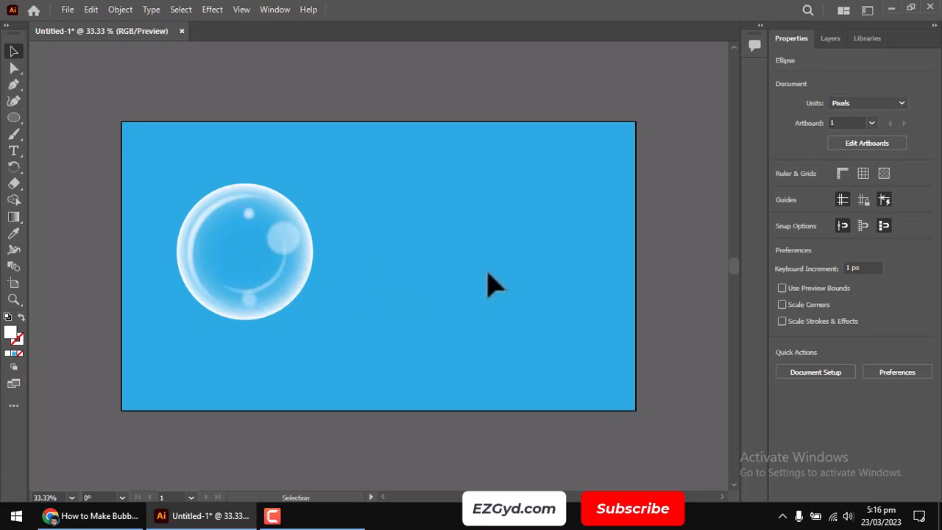
pyautogui.click(445, 279)
# Step: Group all the shapes that make up the bubble and select the group
pyautogui.hotkey('ctrl', 'a')
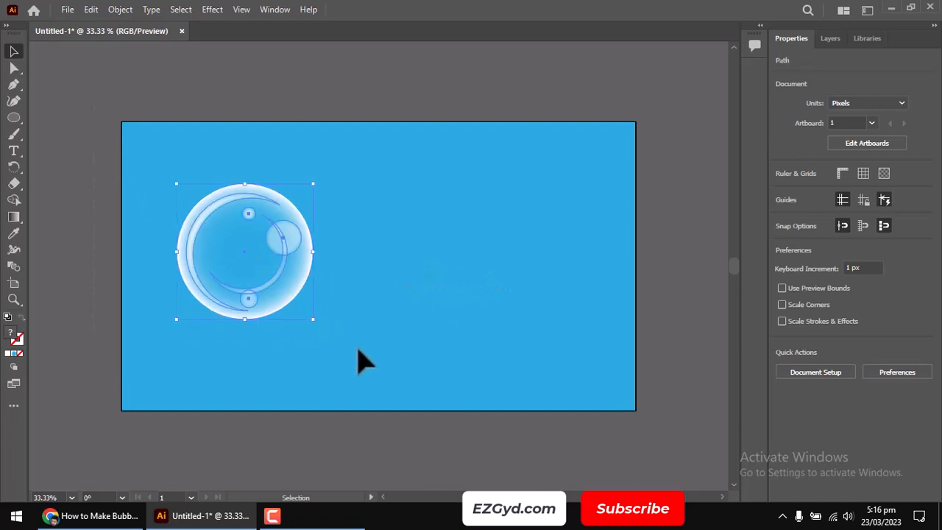
pyautogui.click(794, 417)
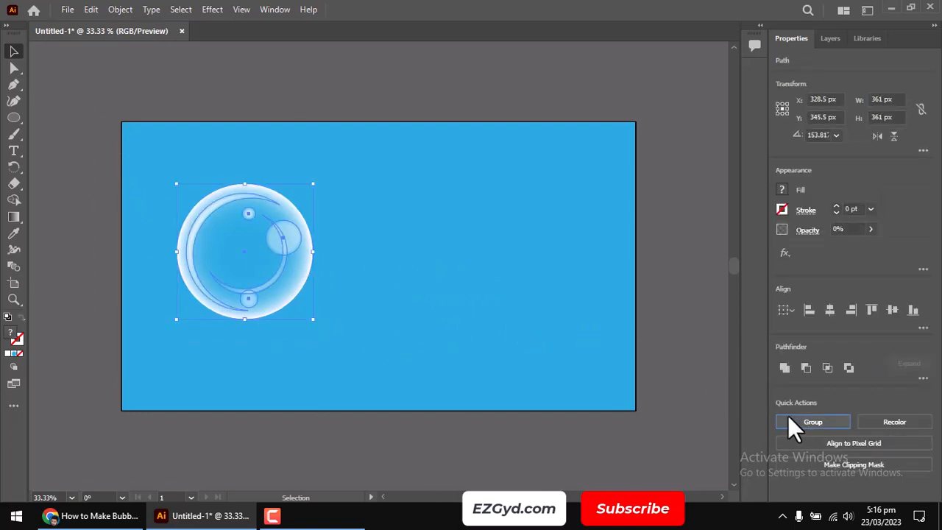
pyautogui.click(305, 302)
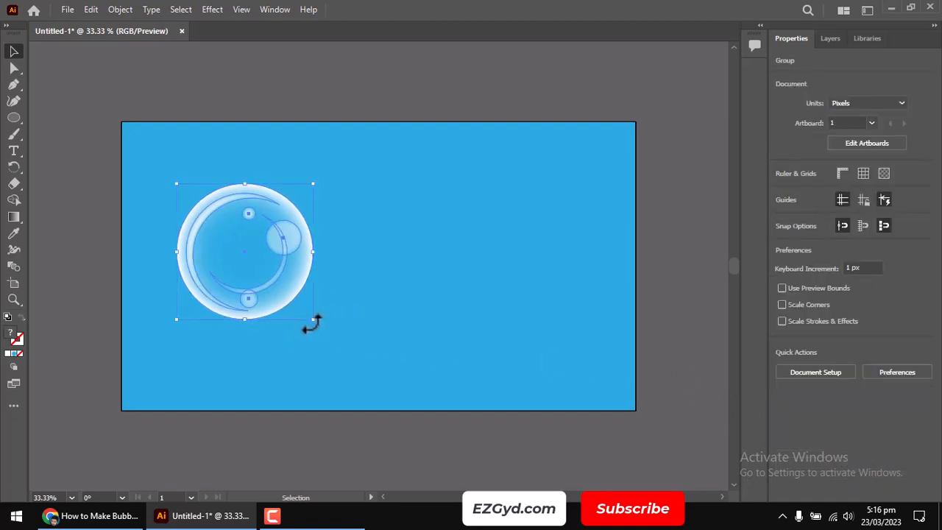
# Step: Enlarge the bubble group to about 558 px wide and move it to the artboard's upper left
pyautogui.moveTo(313, 319); pyautogui.dragTo(421, 395)
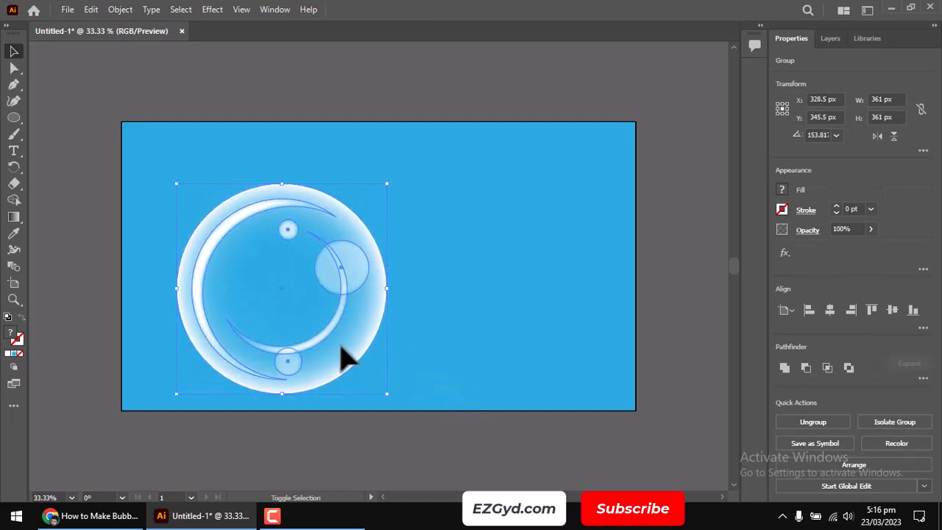
pyautogui.moveTo(341, 348); pyautogui.dragTo(305, 166)
pyautogui.click(253, 265)
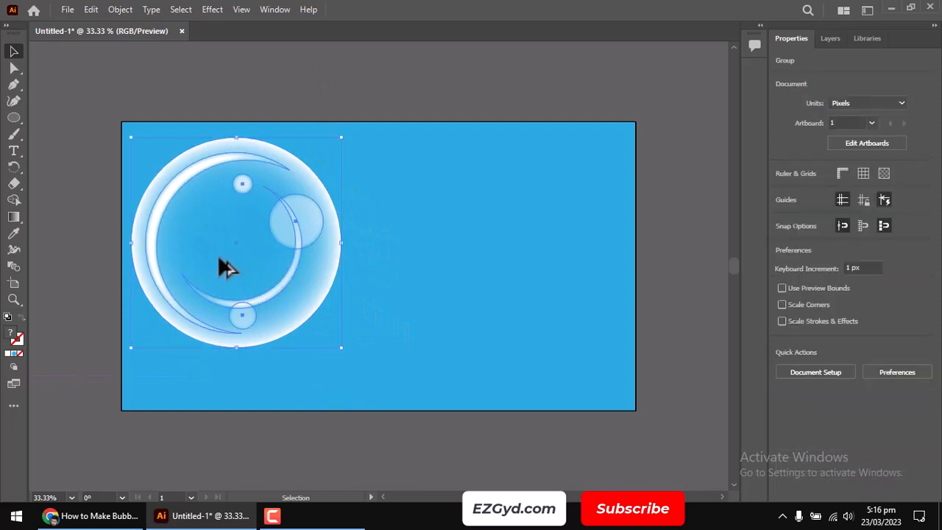
# Step: Duplicate the bubble and shrink the copy to about 164 px wide, centred at about X 728, Y 125 px
pyautogui.moveTo(219, 259); pyautogui.dragTo(454, 260)
pyautogui.moveTo(579, 354); pyautogui.dragTo(430, 273)
pyautogui.click(495, 198)
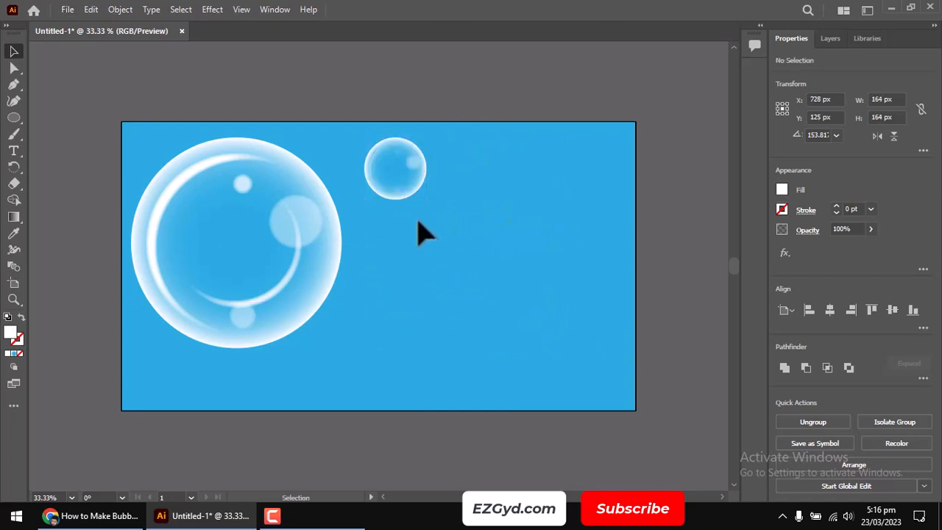
# Step: Duplicate the large bubble and shrink the copy to about 295 px wide, centred at about X 1198, Y 300 px
pyautogui.click(282, 295)
pyautogui.moveTo(231, 241); pyautogui.dragTo(516, 284)
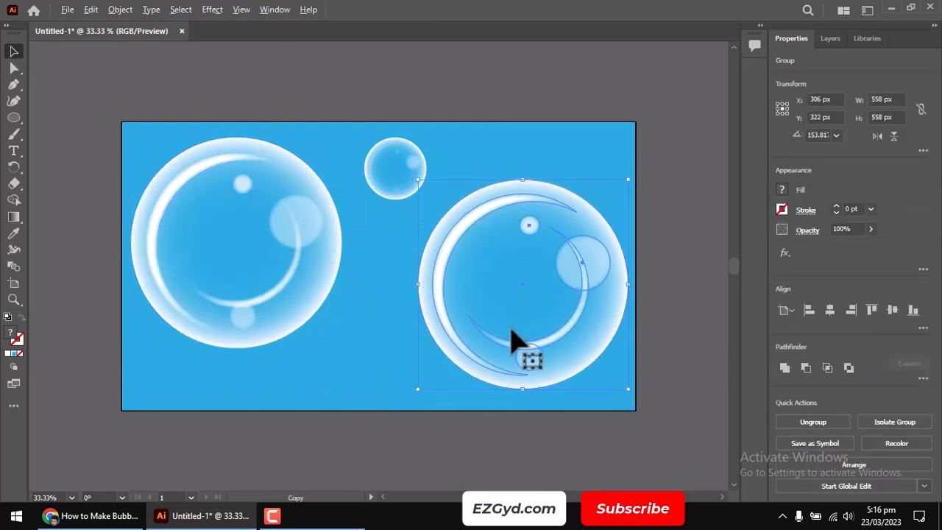
pyautogui.moveTo(419, 390); pyautogui.dragTo(464, 294)
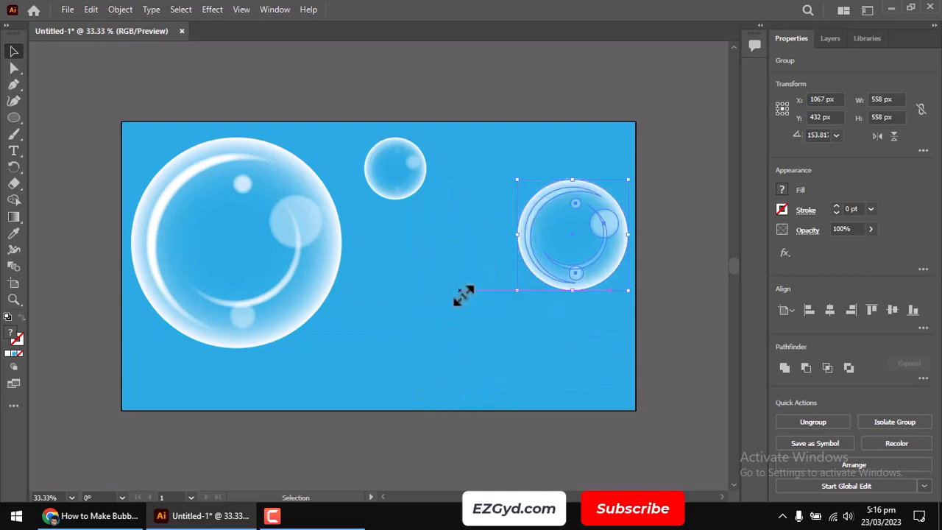
# Step: Place a full-size duplicate of the large bubble in the artboard's lower right half, centred at about X 948, Y 479 px
pyautogui.click(322, 298)
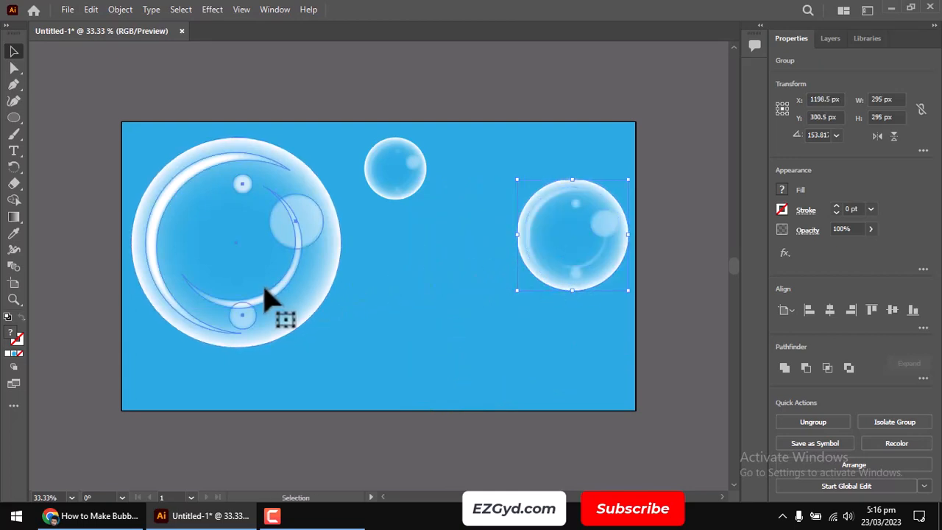
pyautogui.moveTo(291, 306); pyautogui.dragTo(461, 318)
pyautogui.click(492, 118)
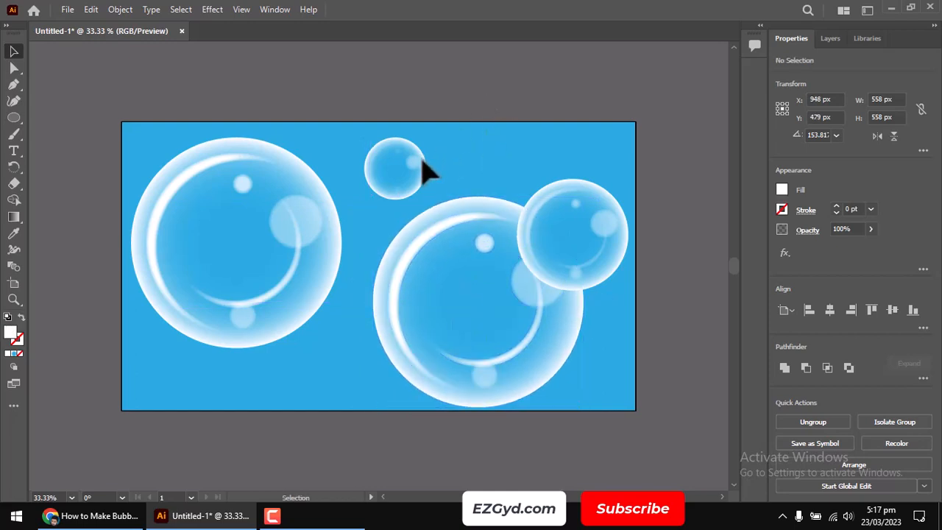
# Step: Duplicate the small bubble to about X 531, Y 672 px and the medium bubble to about X 645, Y 422 px
pyautogui.click(414, 175)
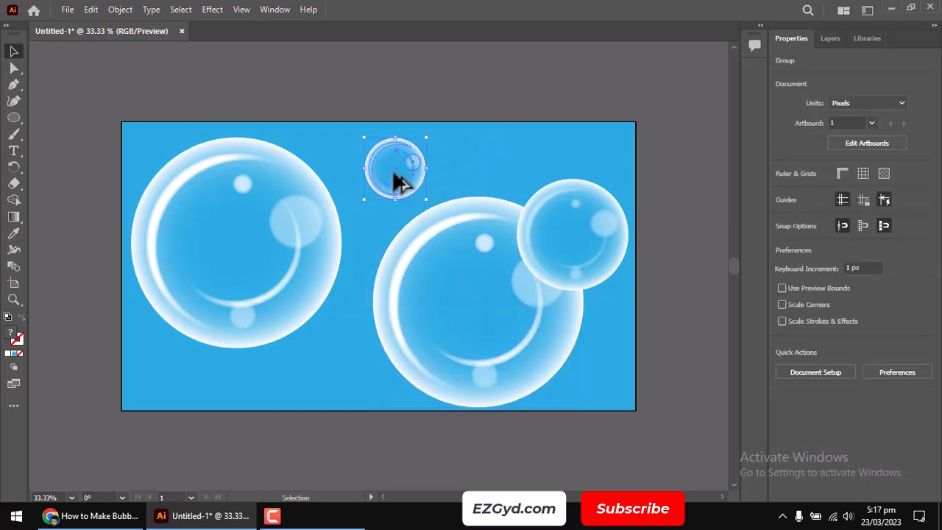
pyautogui.moveTo(395, 177); pyautogui.dragTo(322, 375)
pyautogui.click(598, 258)
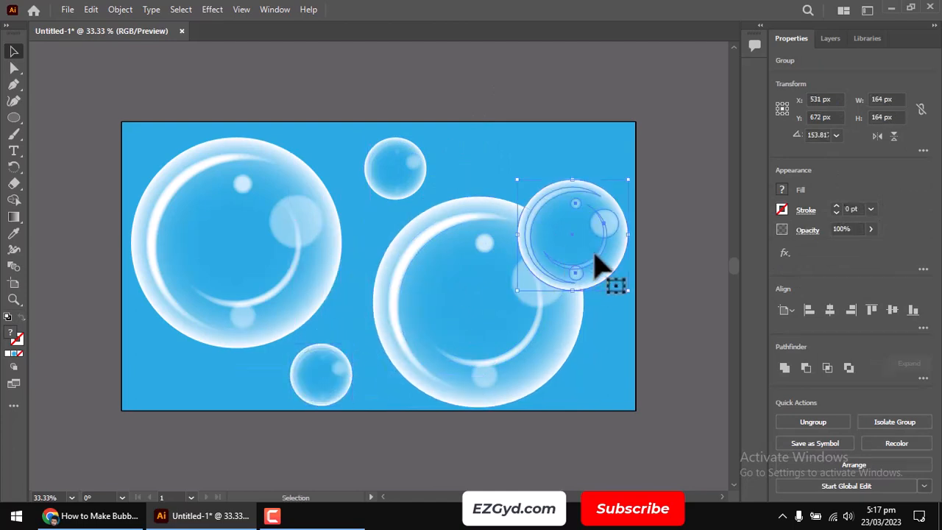
pyautogui.moveTo(454, 305); pyautogui.dragTo(361, 295)
# Step: Place another duplicate of the small upper bubble over the second large bubble's lower right edge, at about X 1179, Y 655 px
pyautogui.click(410, 185)
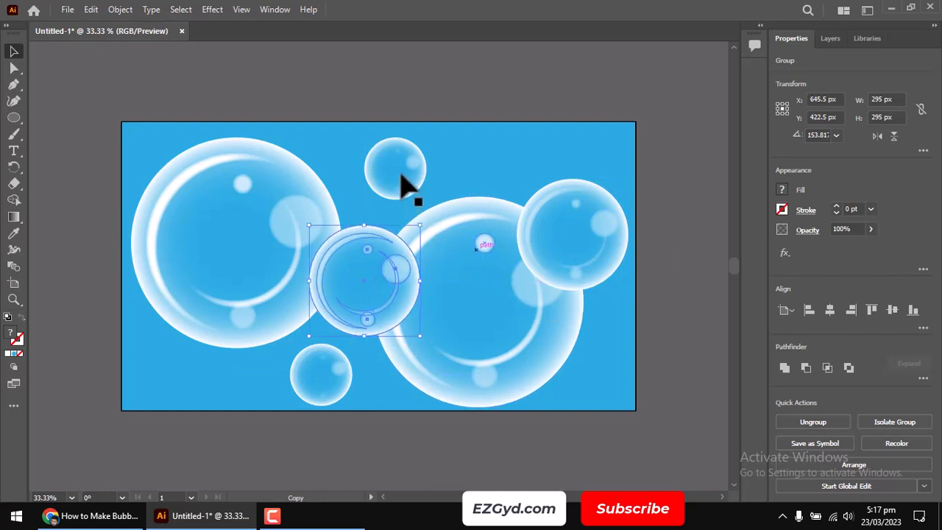
pyautogui.moveTo(463, 176); pyautogui.dragTo(561, 377)
pyautogui.click(666, 270)
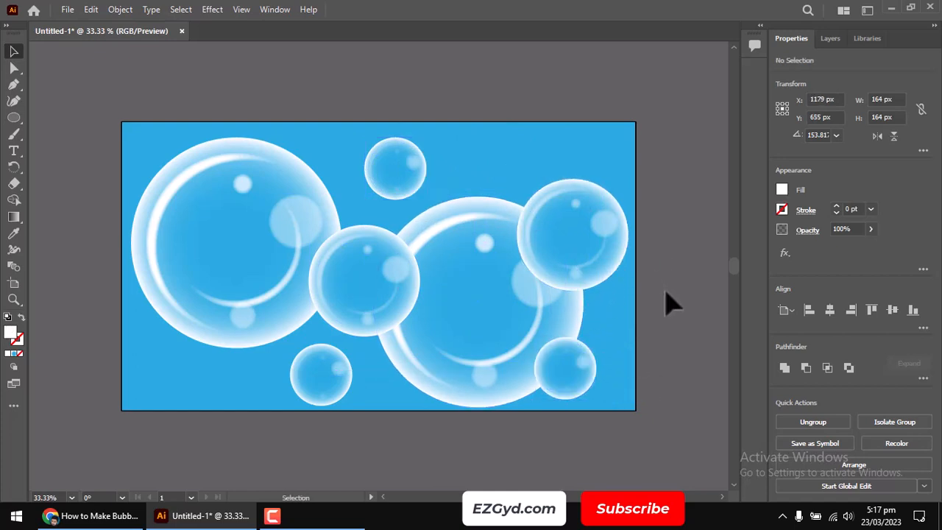